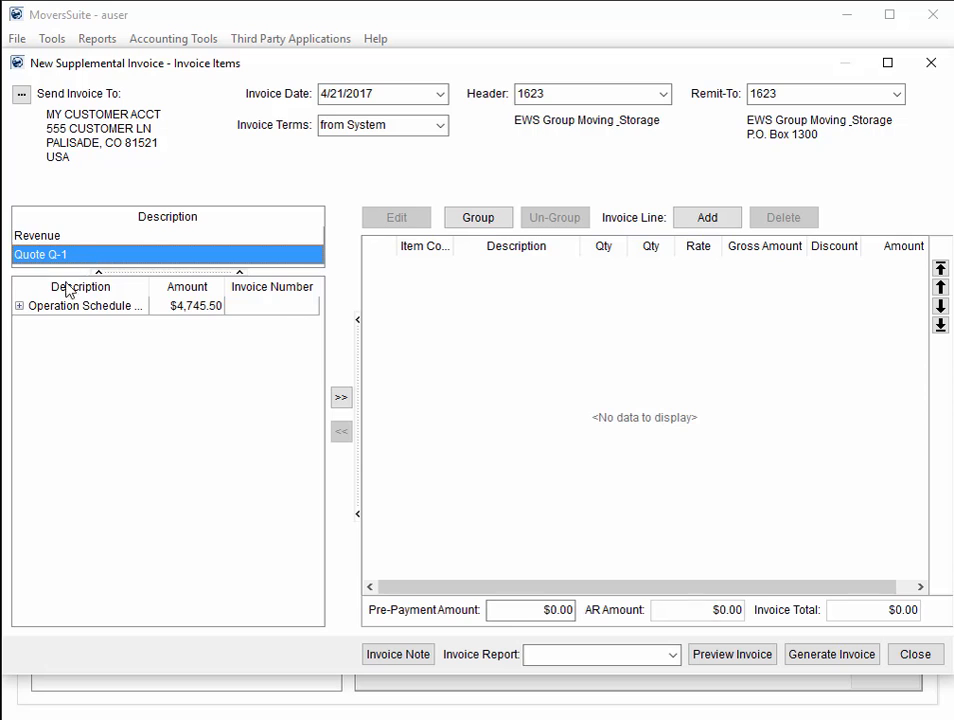
- Examine the items and amounts under the Operation Schedule of Quote Q-1
click(19, 306)
click(99, 326)
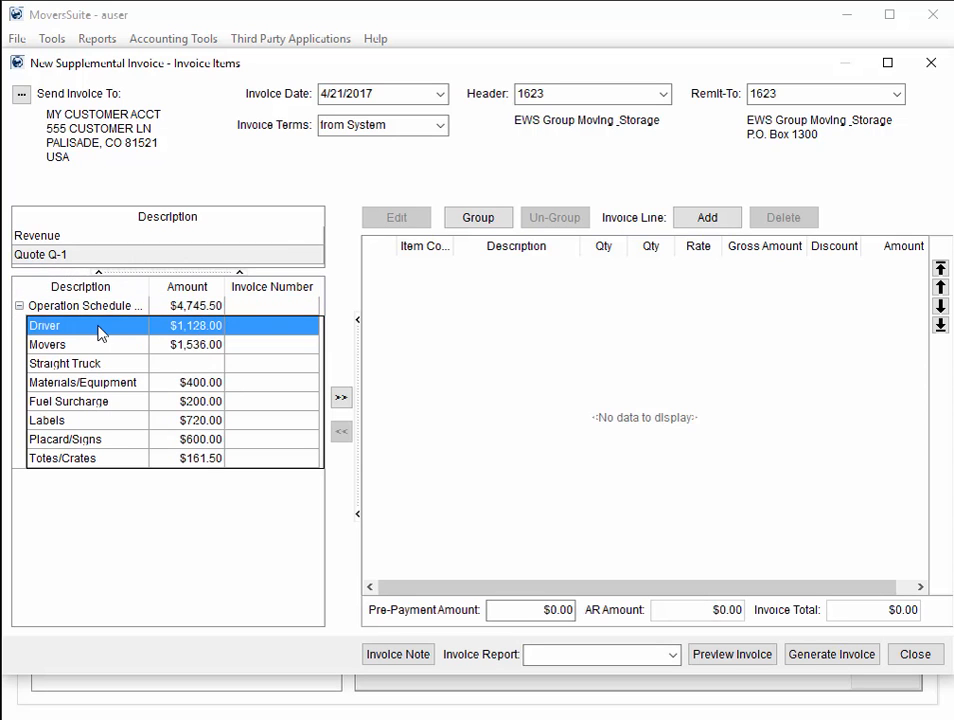
click(274, 388)
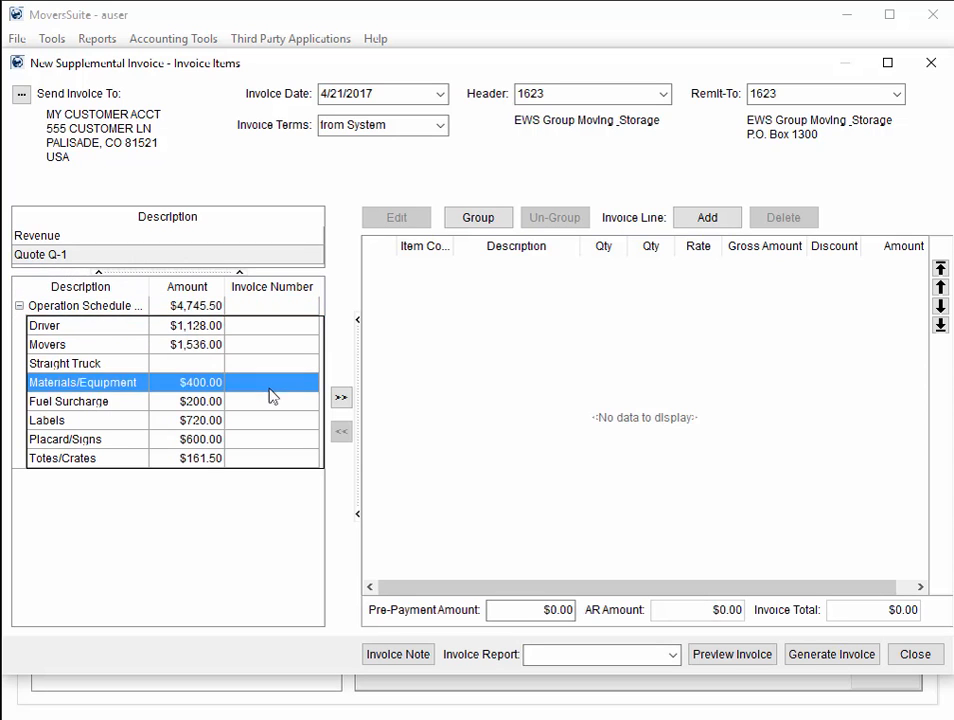
click(268, 402)
click(266, 440)
click(236, 364)
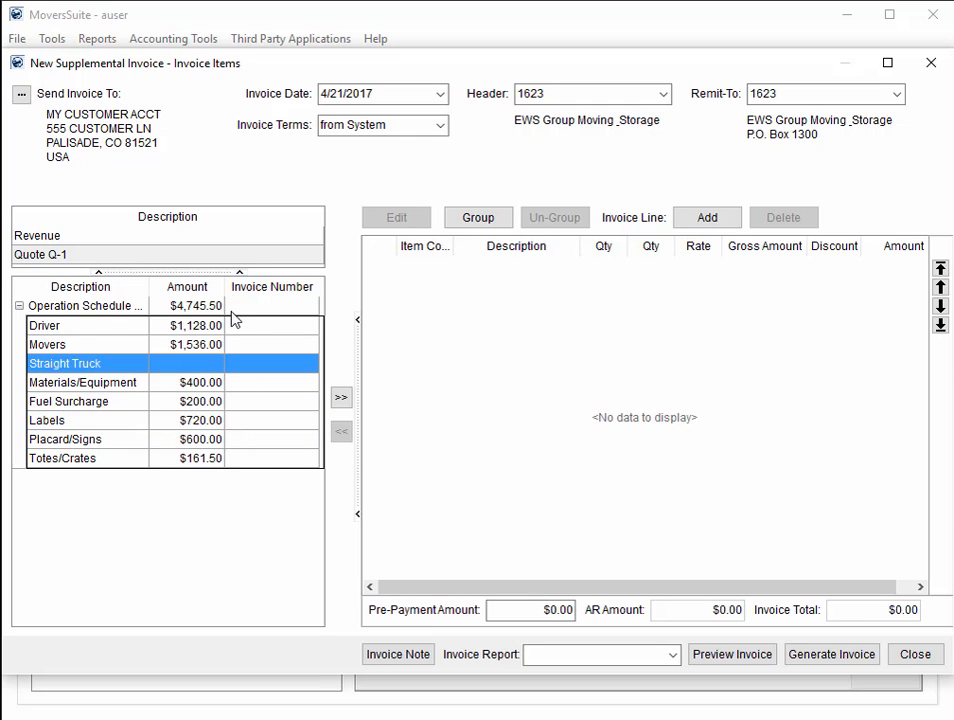
click(234, 307)
click(19, 306)
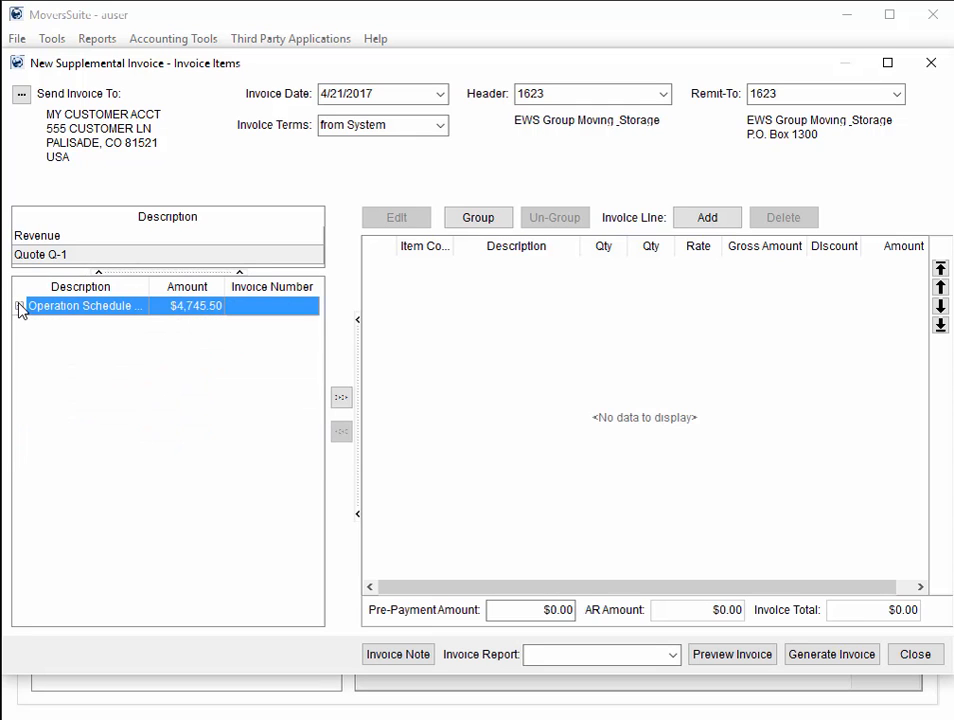
- Import Quote Q-1 into the supplemental invoice as quoted, keeping its items under the Operation Schedule group
click(55, 256)
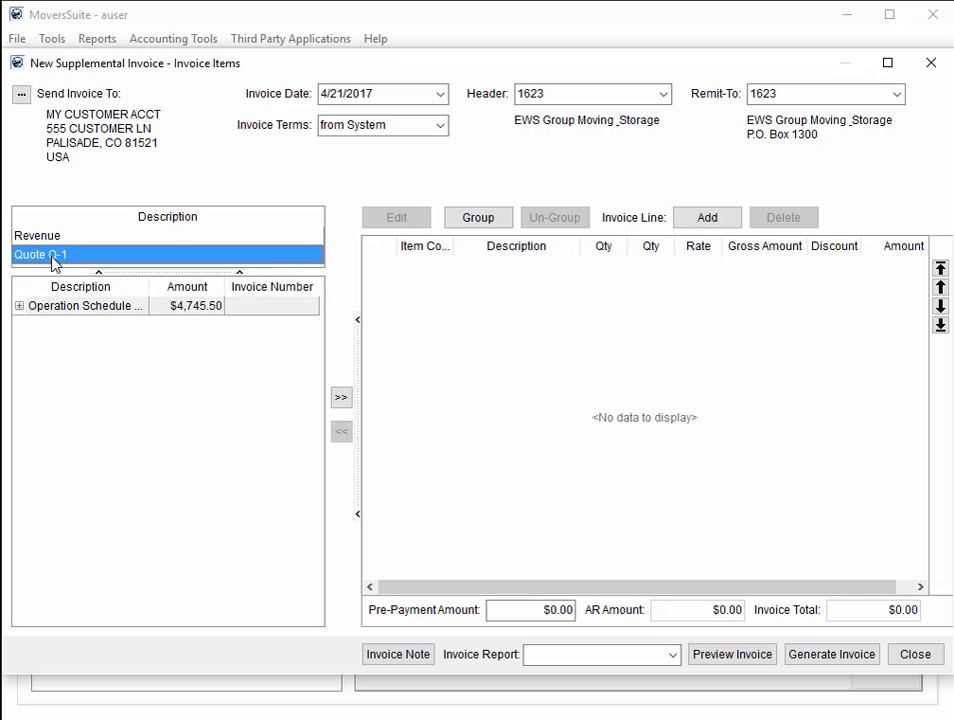
right_click(53, 258)
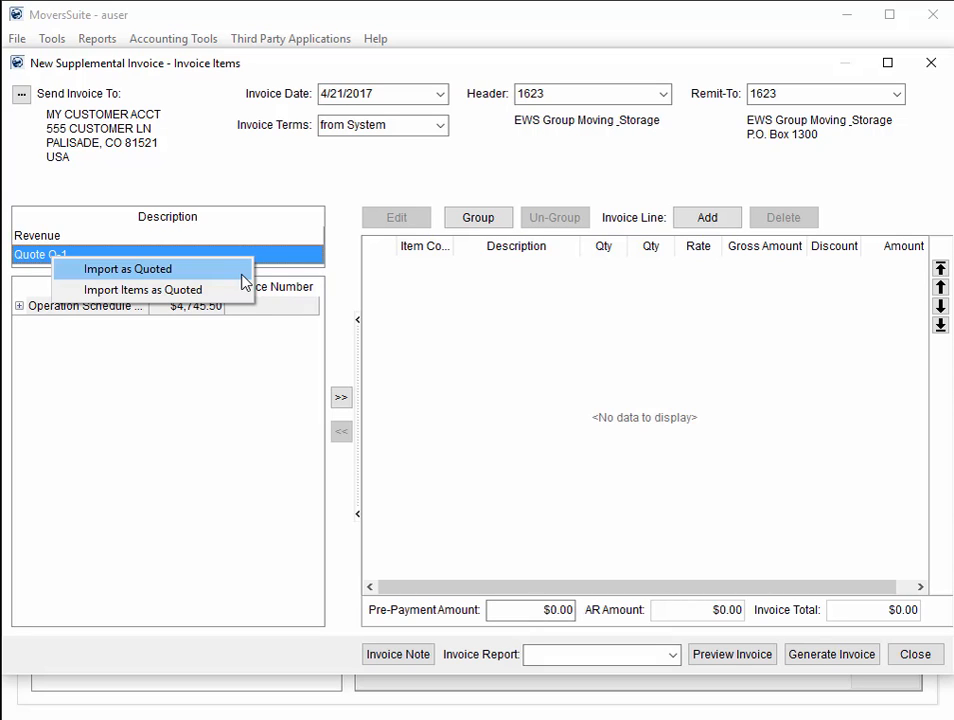
click(242, 273)
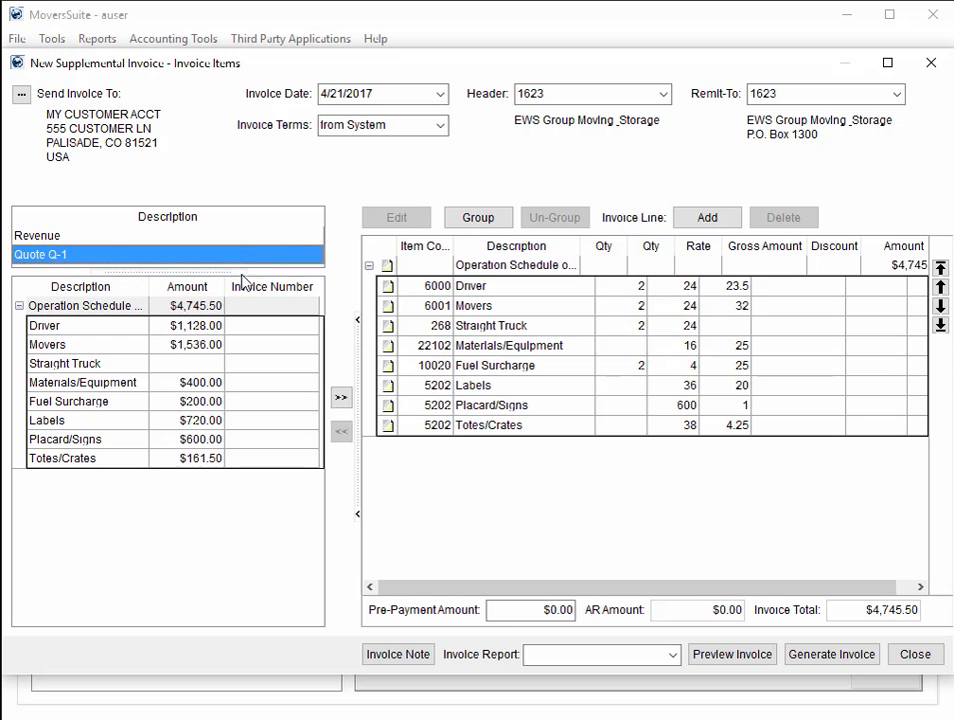
click(482, 270)
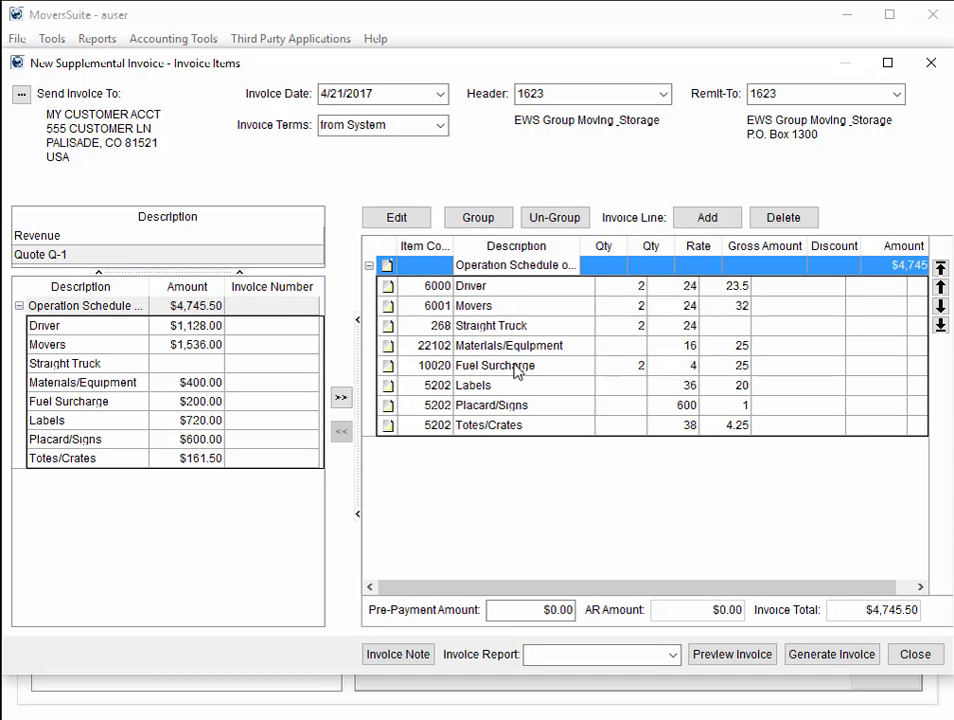
- Import only the items of Quote Q-1 as quoted into the supplemental invoice, as separate ungrouped lines
click(258, 256)
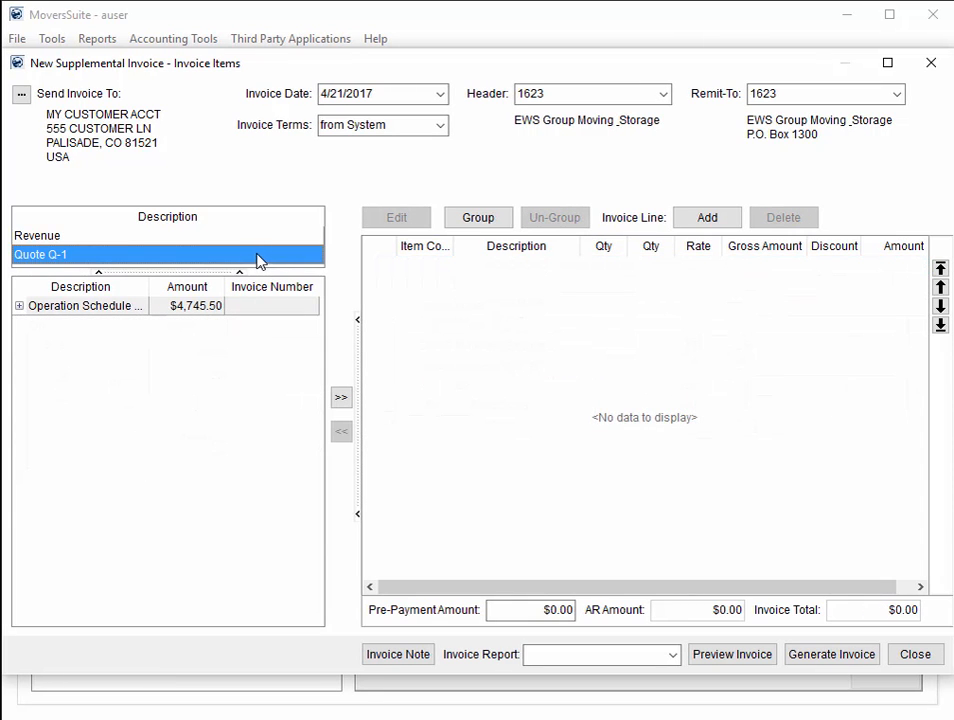
right_click(169, 254)
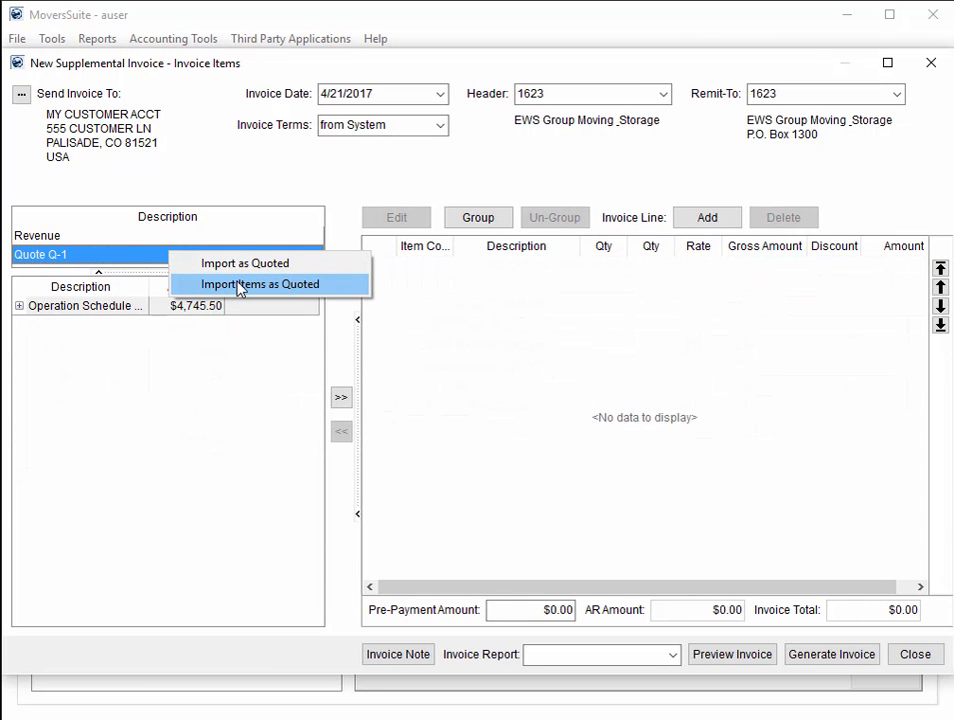
click(240, 286)
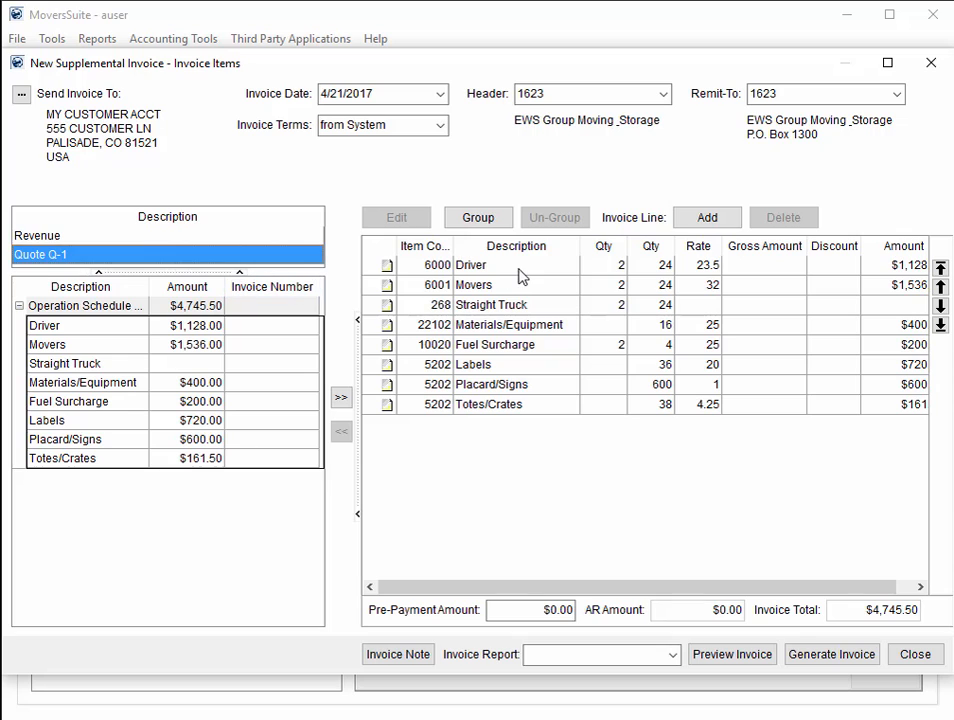
- Group the Materials/Equipment, Fuel Surcharge and Labels invoice lines under the description "Group", without hiding the items
click(518, 272)
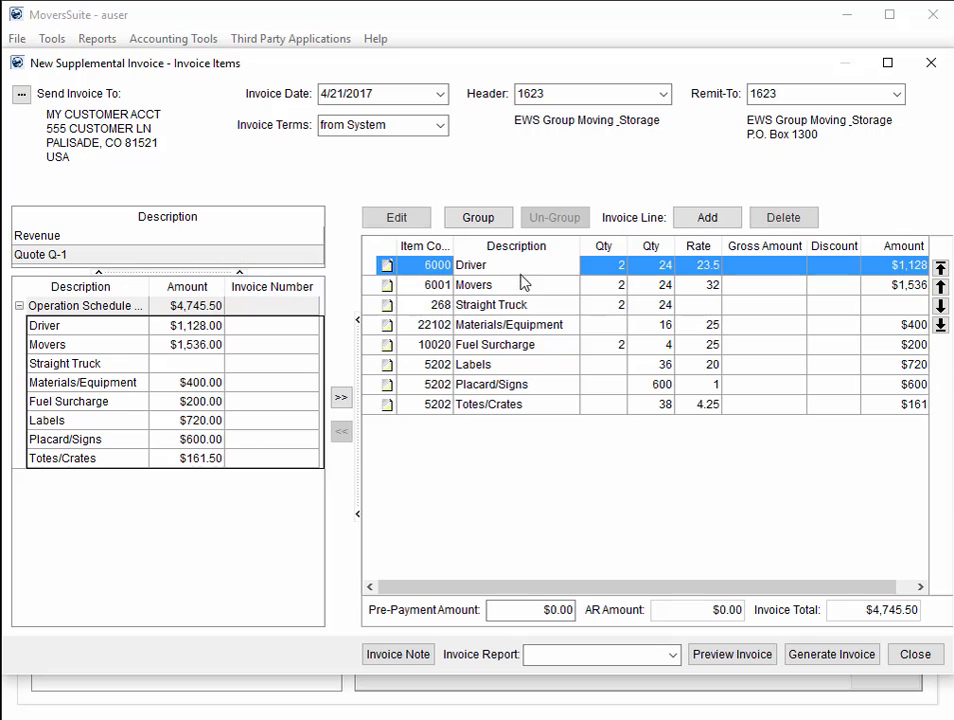
shift+click(530, 404)
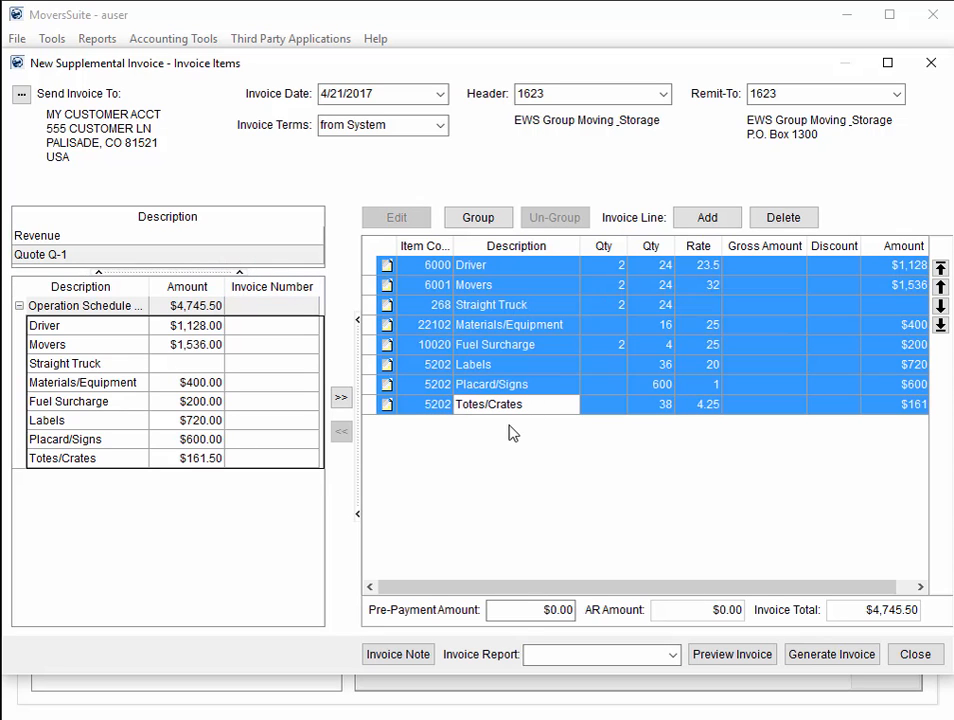
click(702, 328)
shift+click(433, 364)
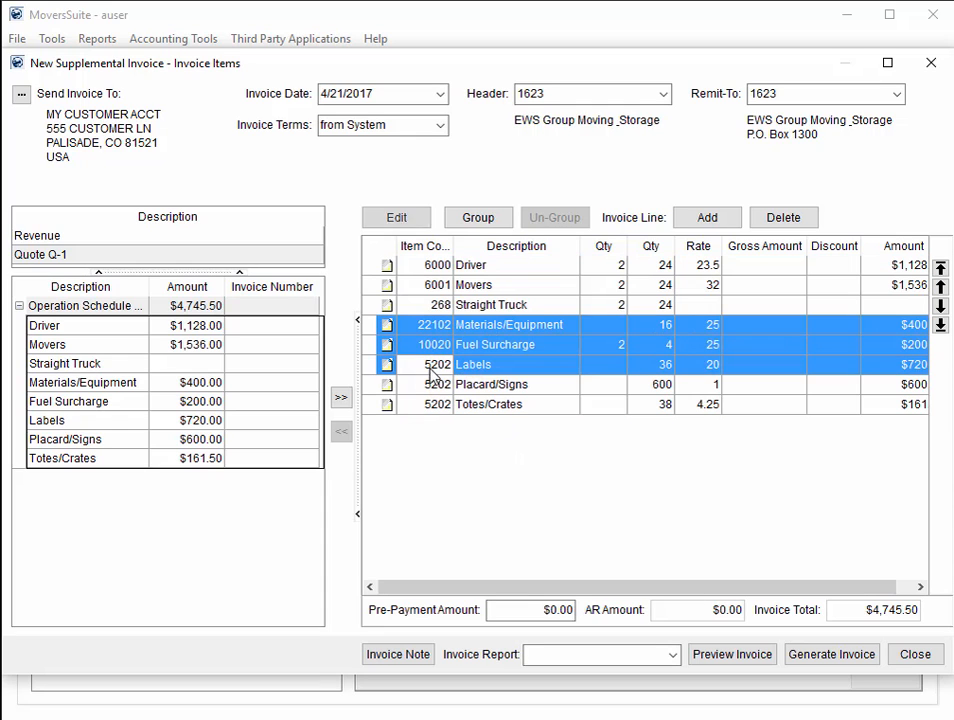
click(493, 224)
text(Group)
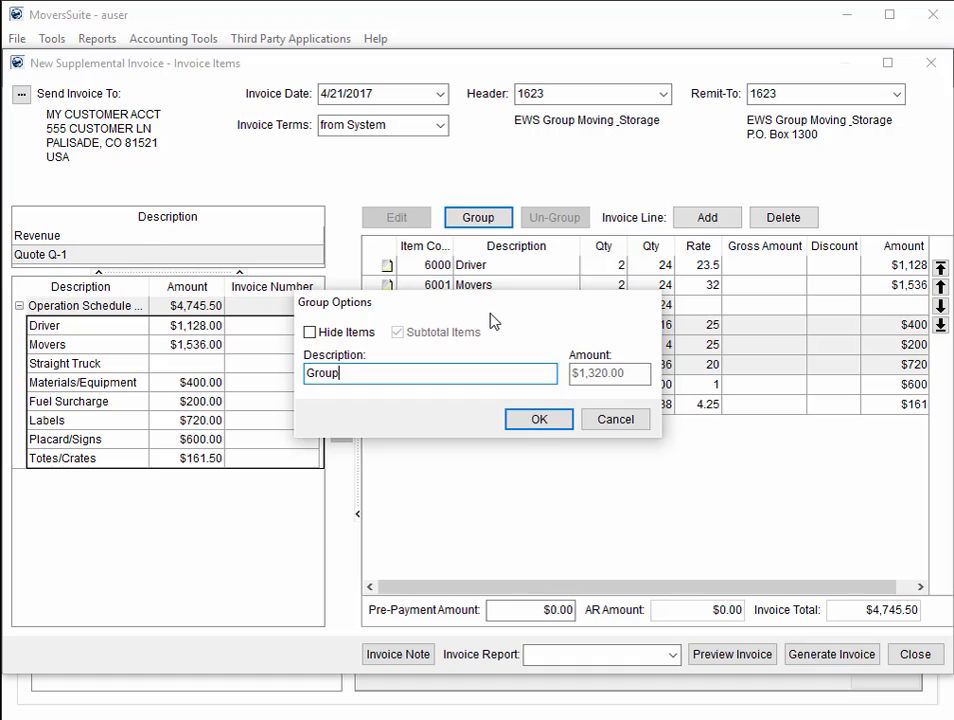
click(534, 418)
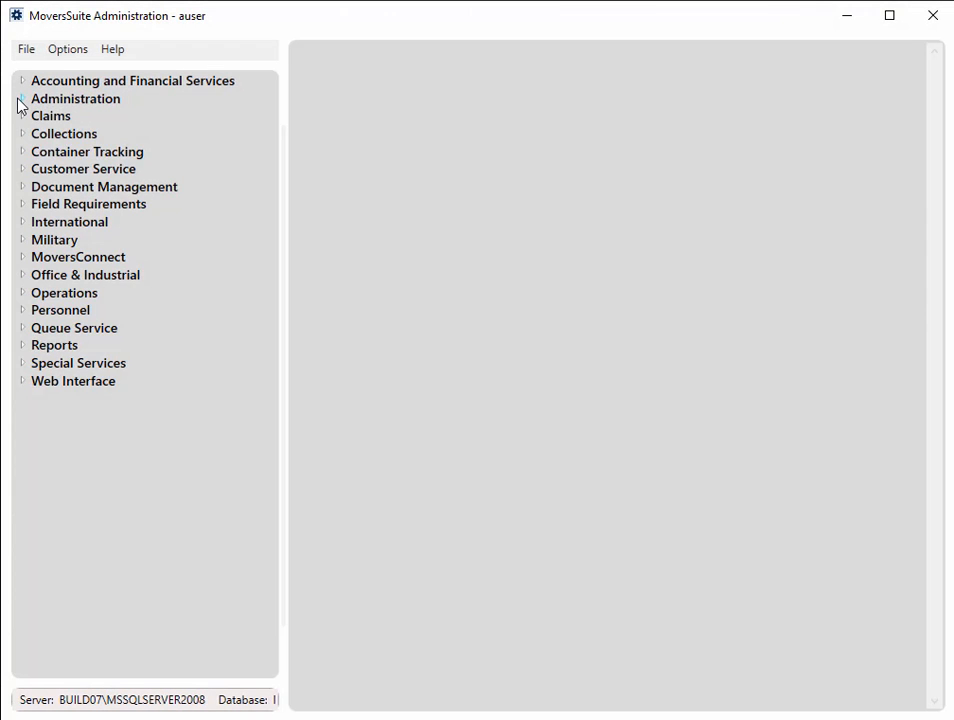
- In MoversSuite Administration, open the Cancelled record under Order Status and examine its settings
click(20, 99)
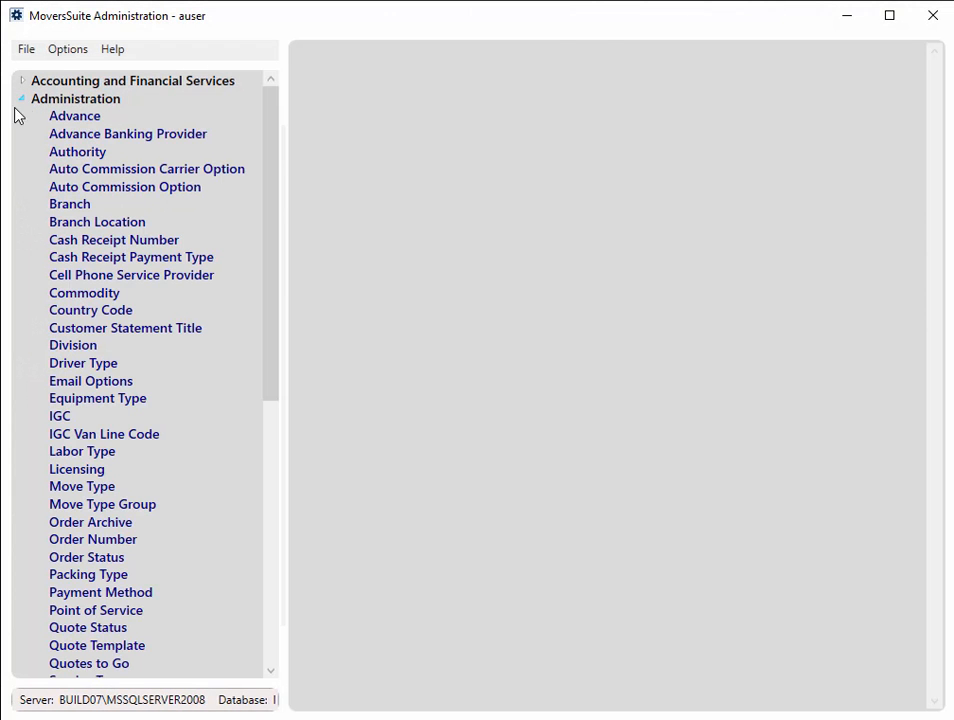
click(112, 561)
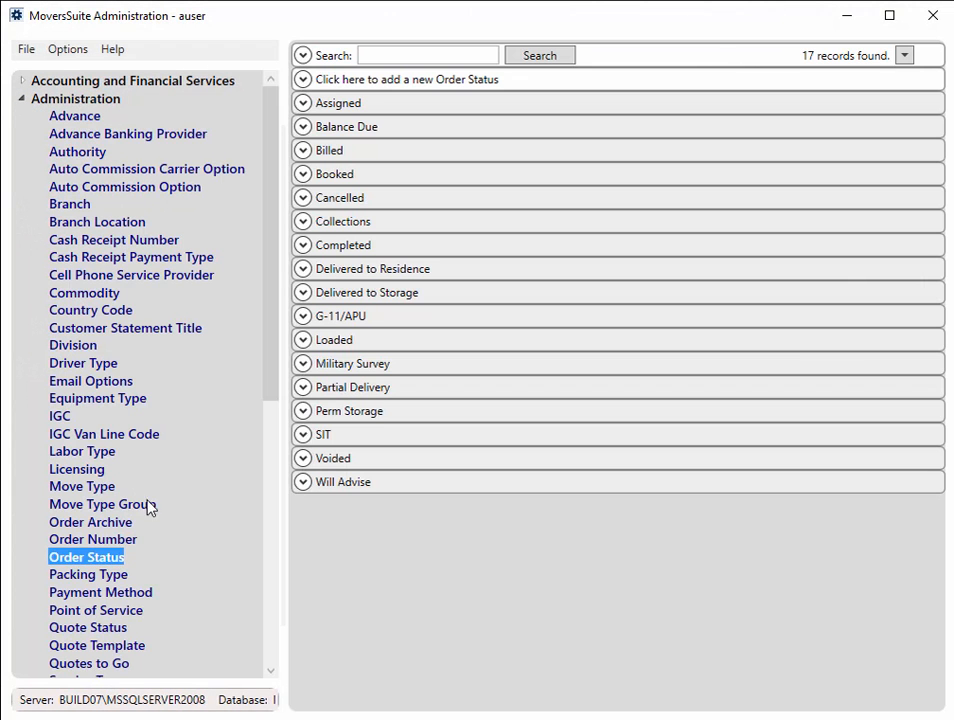
click(303, 199)
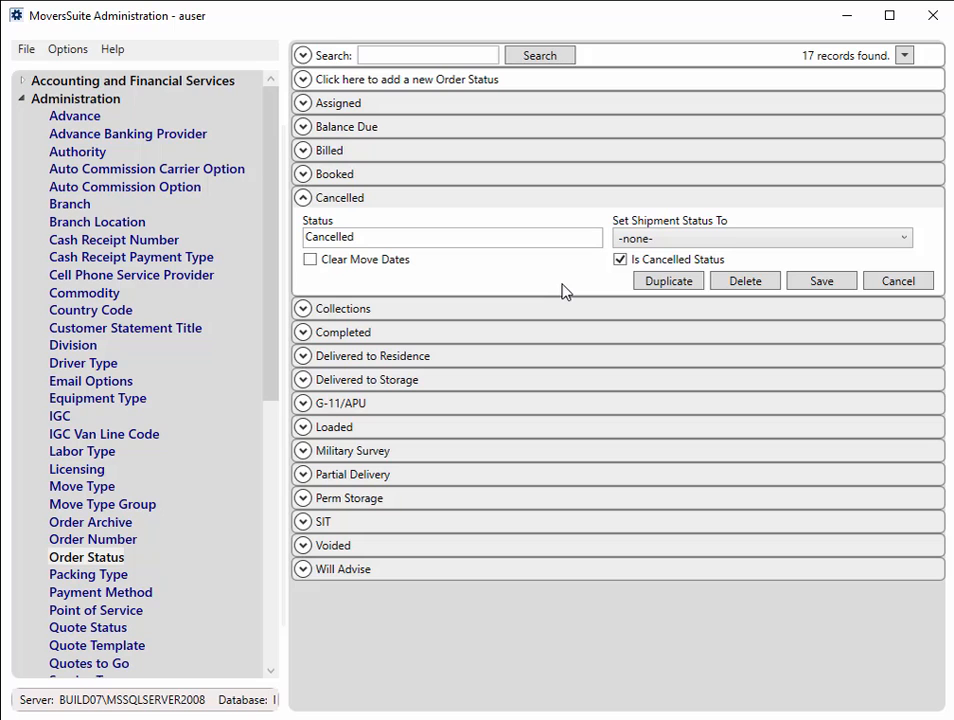
click(846, 16)
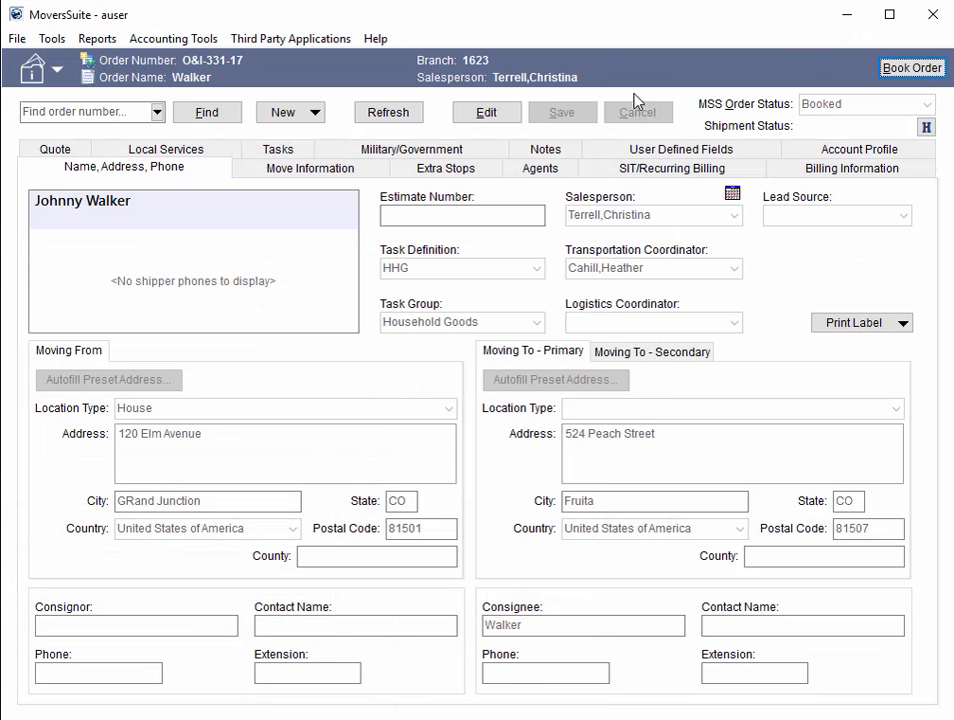
- In the MoversSuite order, set the order status to Cancelled and save it with the reason "Shipper backed out"
click(494, 110)
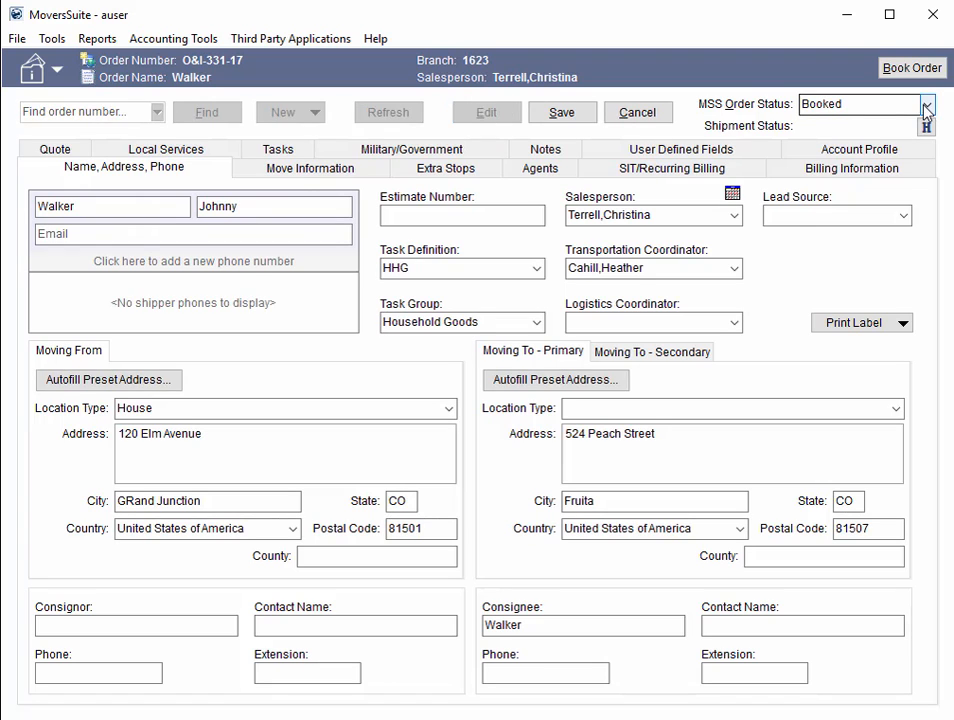
click(927, 104)
click(850, 221)
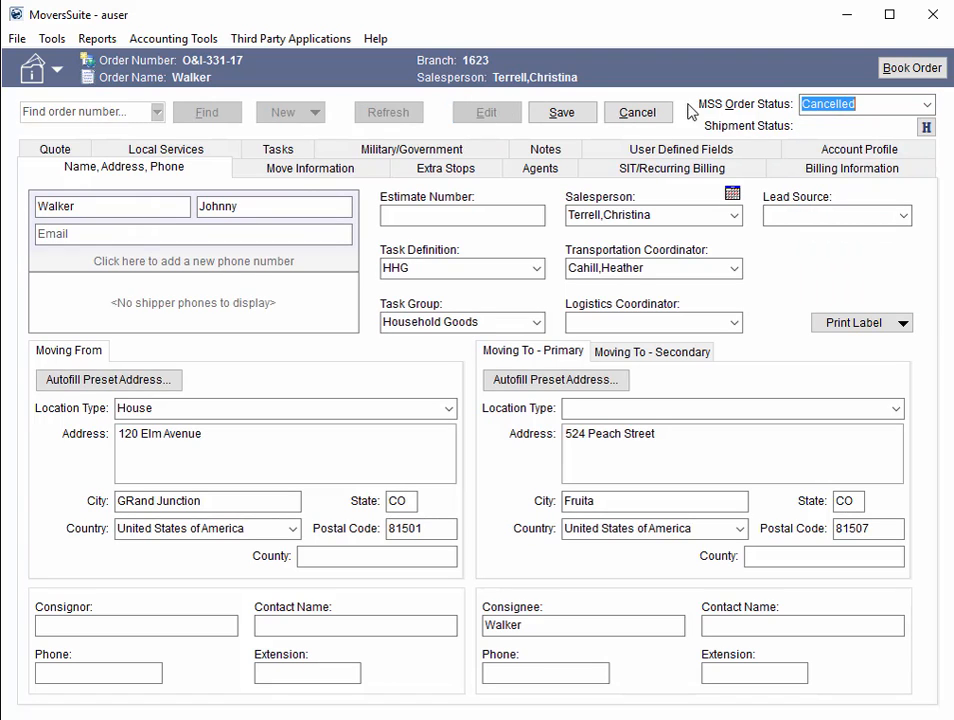
click(580, 111)
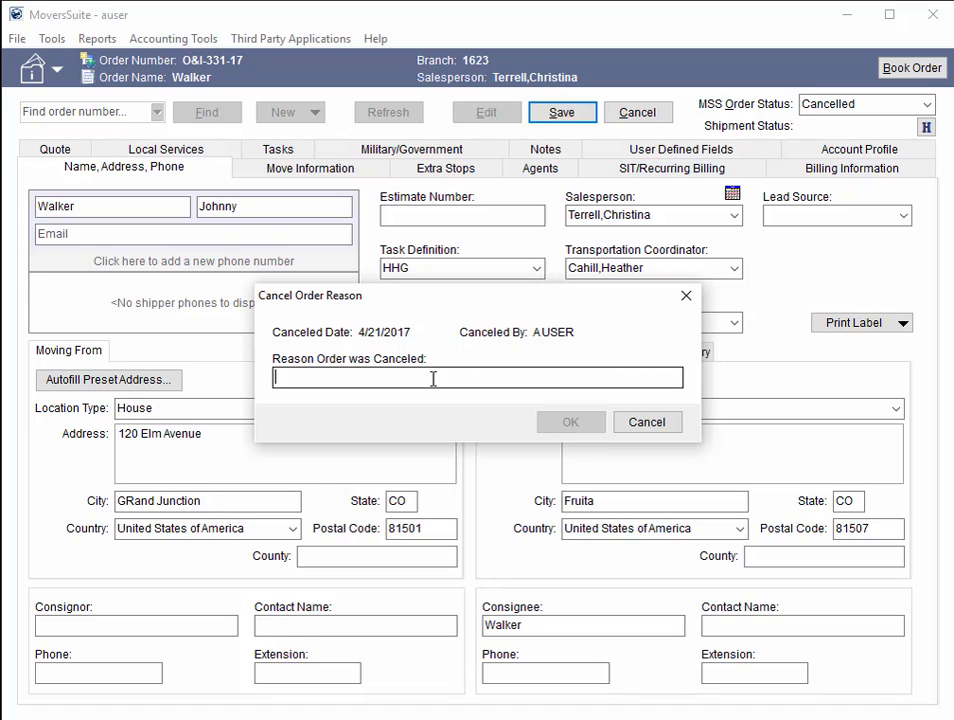
text(Shipper backed out)
click(570, 422)
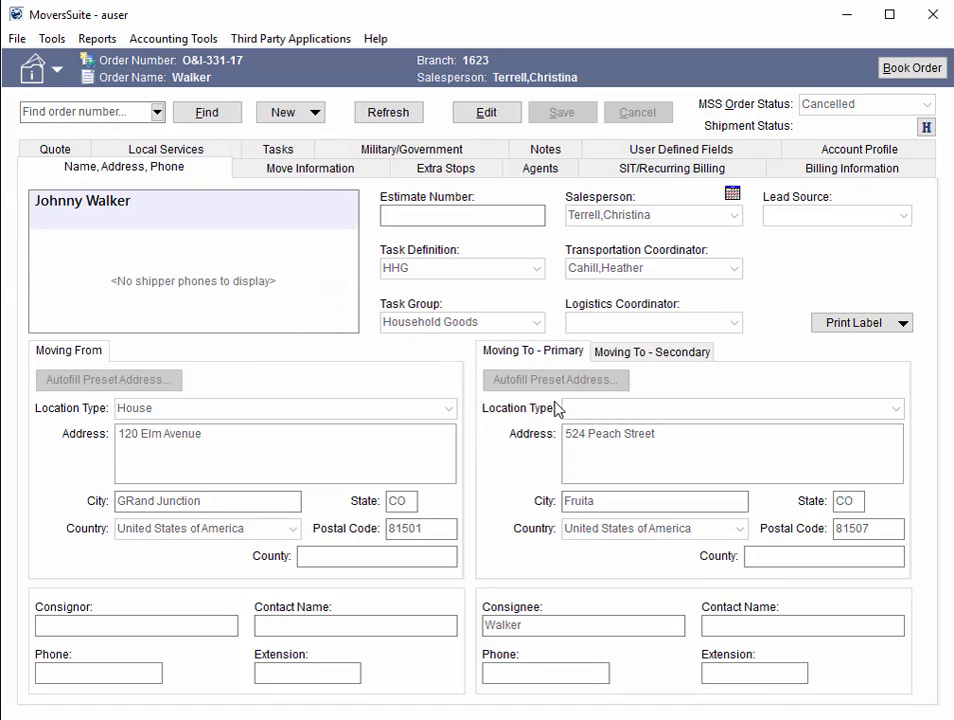
- Open the order history and examine the Order Cancelled Reason entry
click(52, 38)
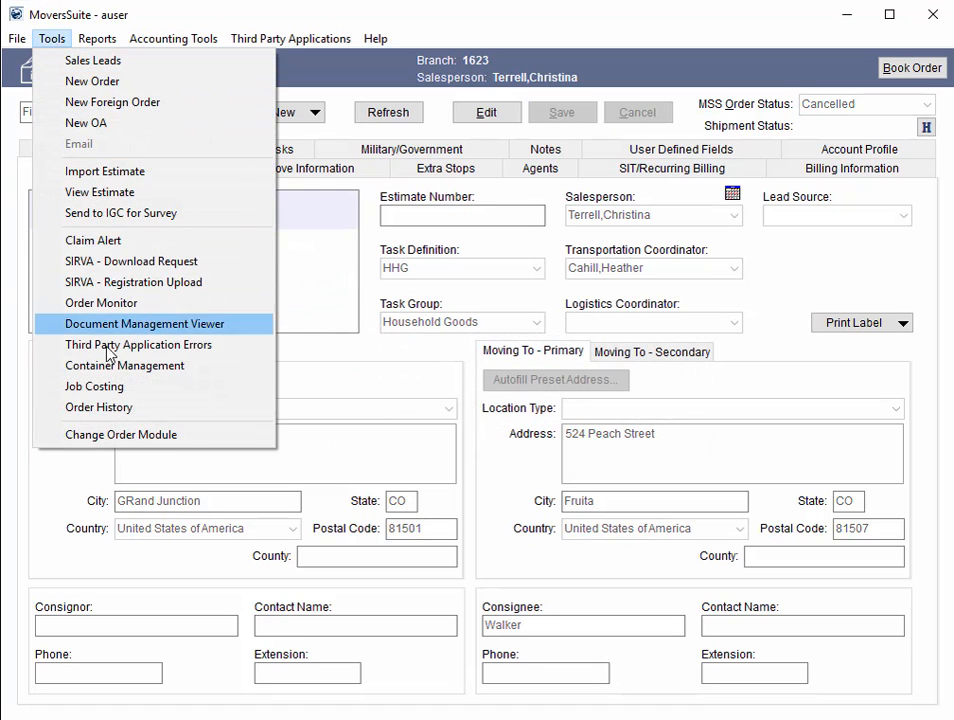
click(128, 408)
click(465, 432)
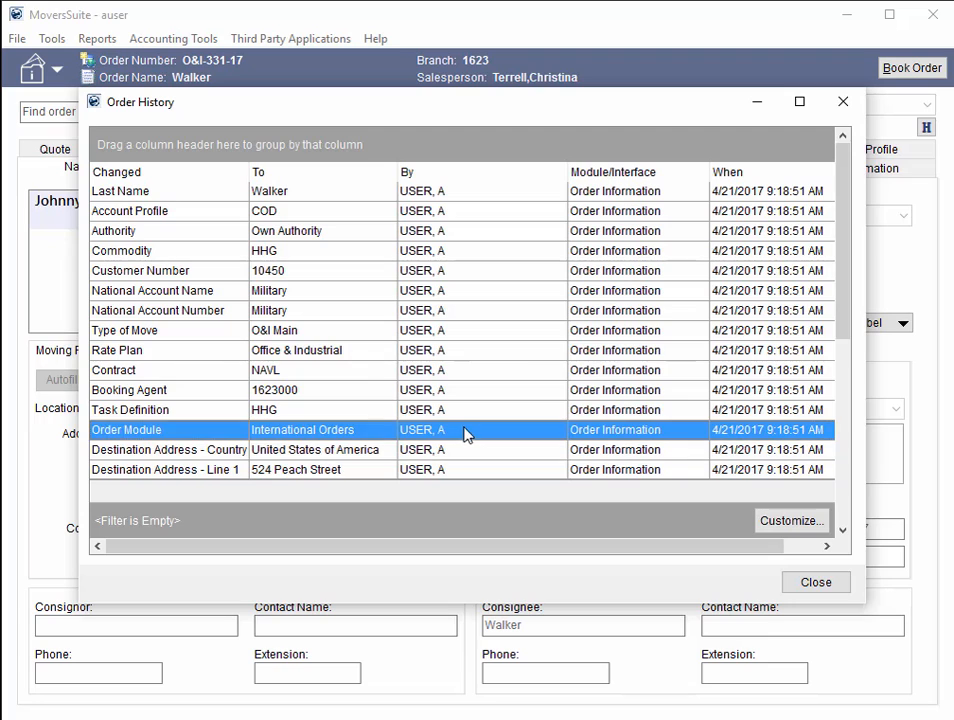
scroll(464, 425, down, 5)
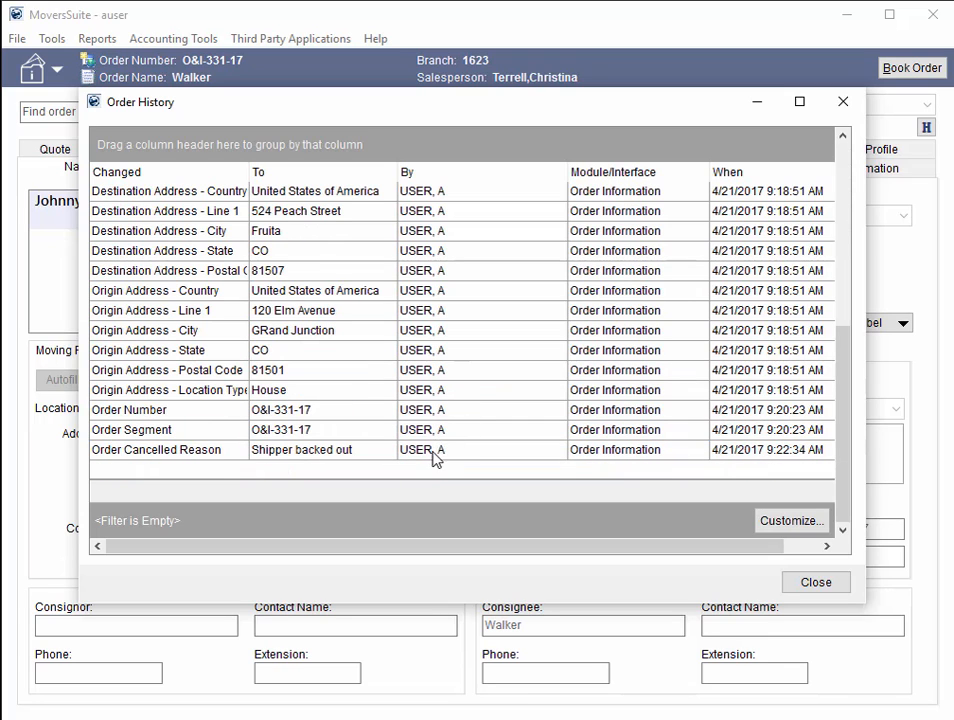
click(437, 450)
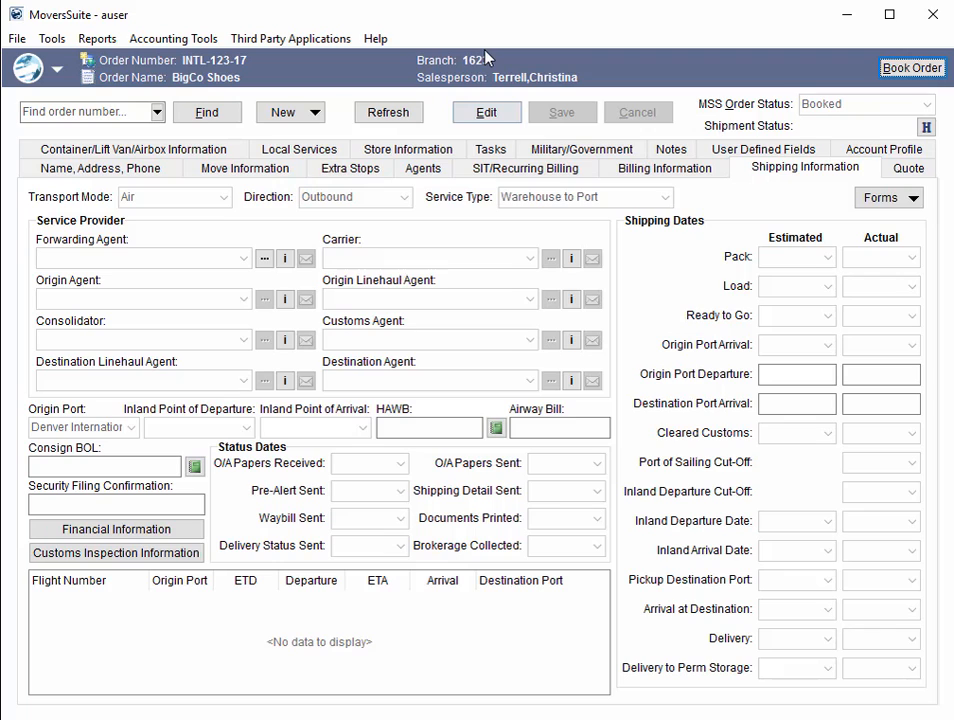
- Edit the BigCo Shoes order and add two flights: LEG1 from Denver to Seattle-Tacoma, and LEG2 departing from Seattle-Tacoma
click(484, 113)
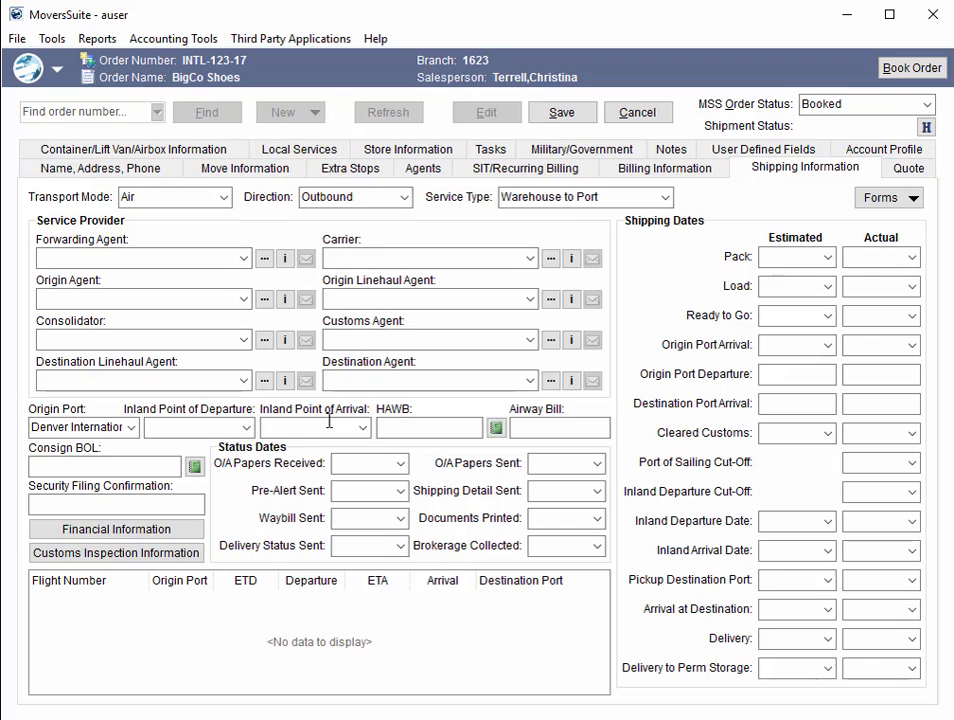
right_click(194, 600)
click(218, 615)
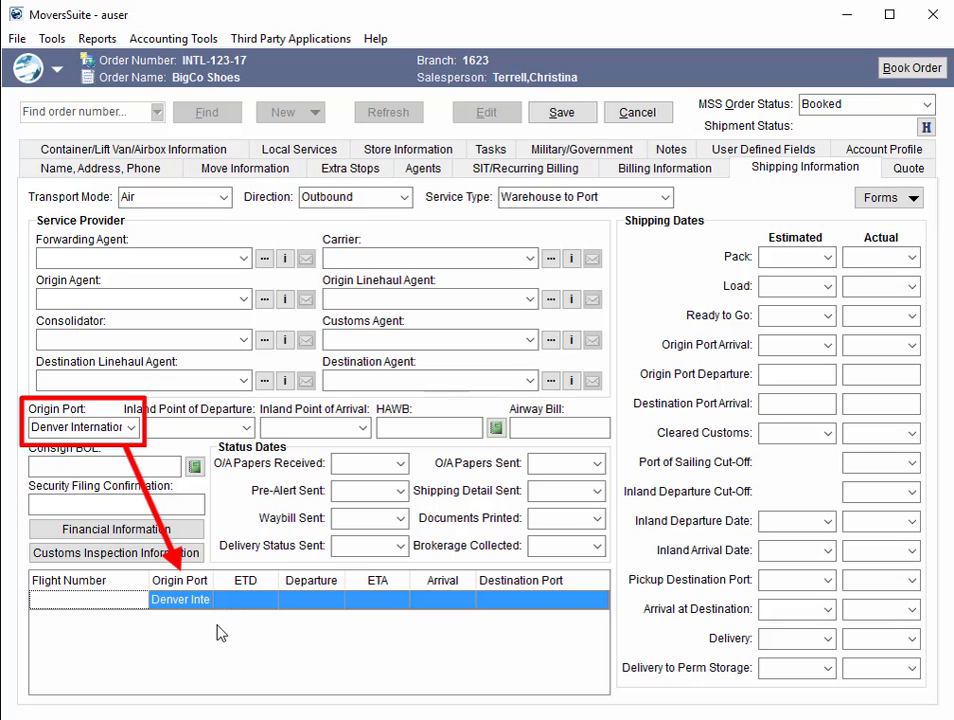
click(503, 603)
click(598, 601)
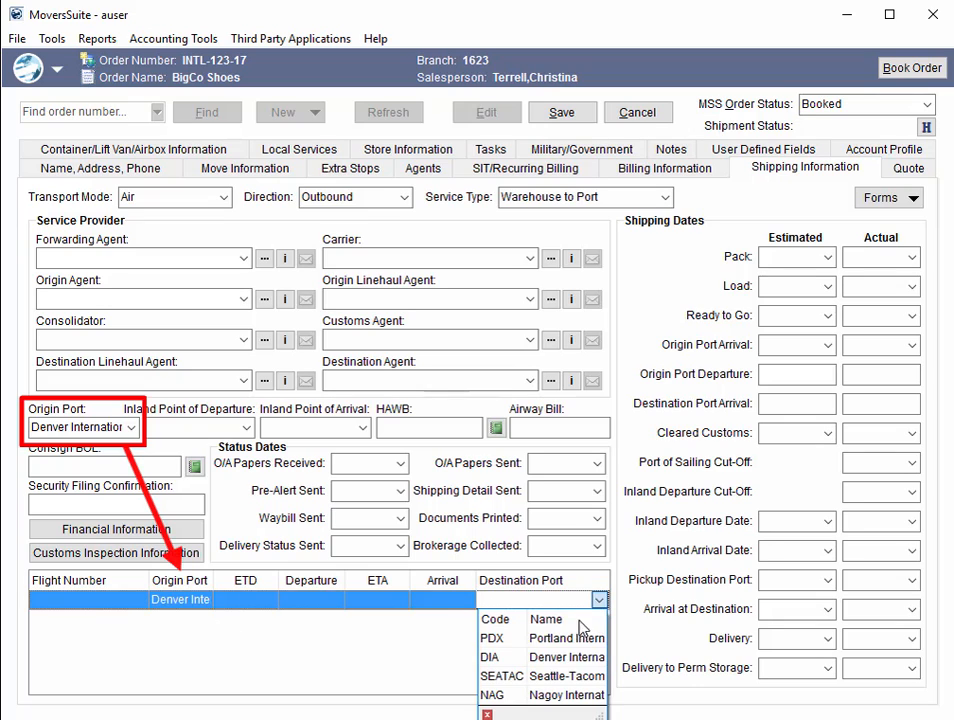
click(565, 675)
click(136, 601)
text(LEG1)
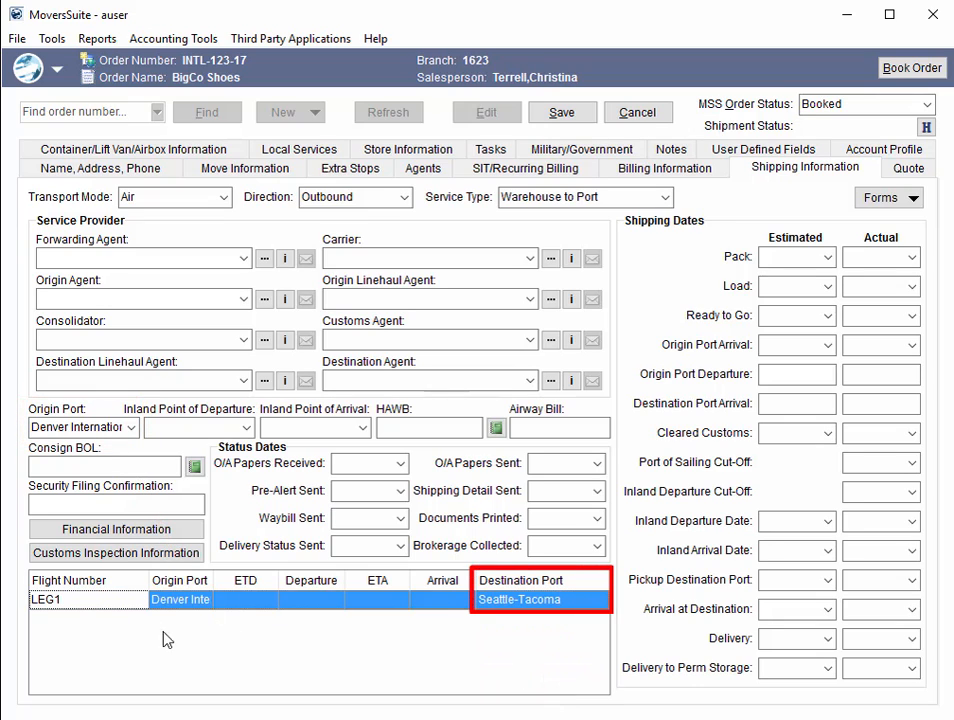
right_click(247, 622)
click(283, 686)
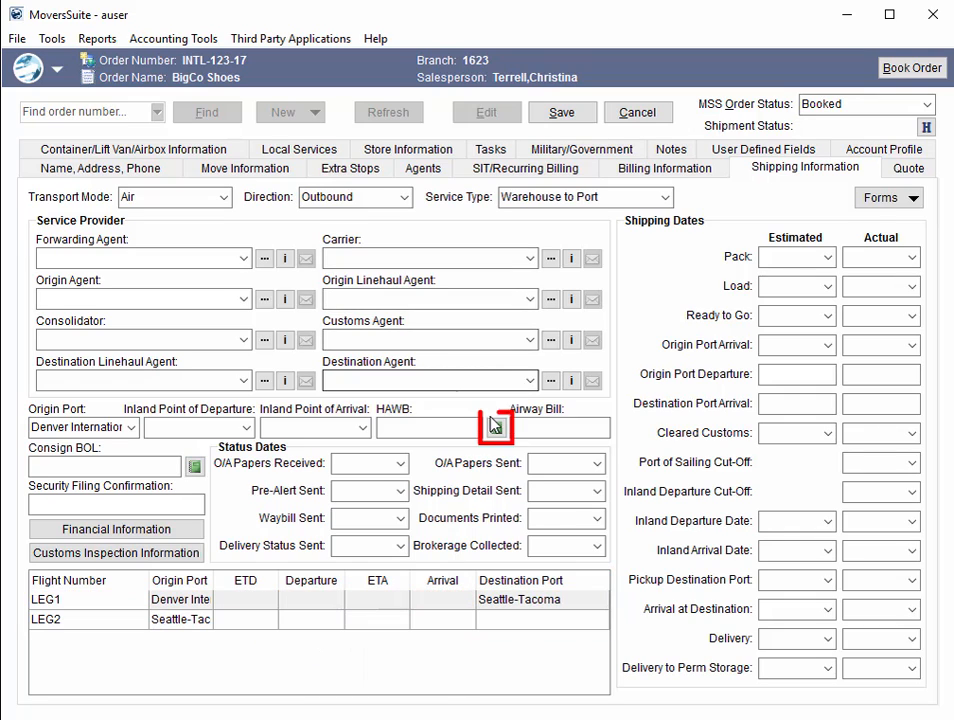
- Open the HAWB pickup/delivery information, set the estimated pickup date to 4/28/2017, and open the actual pickup date for entry
click(496, 427)
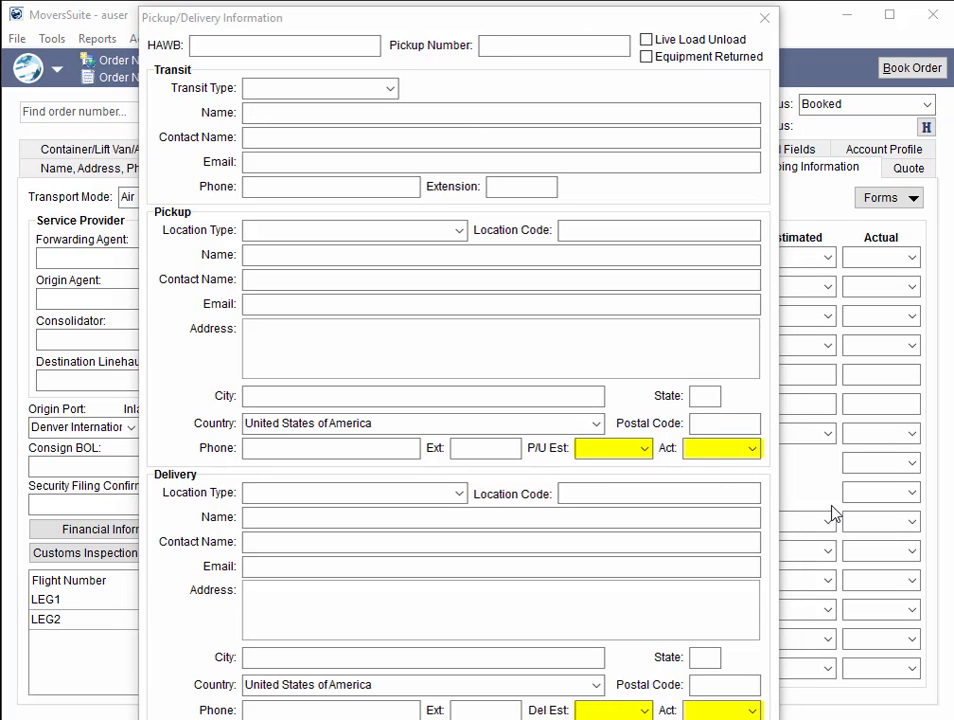
click(644, 448)
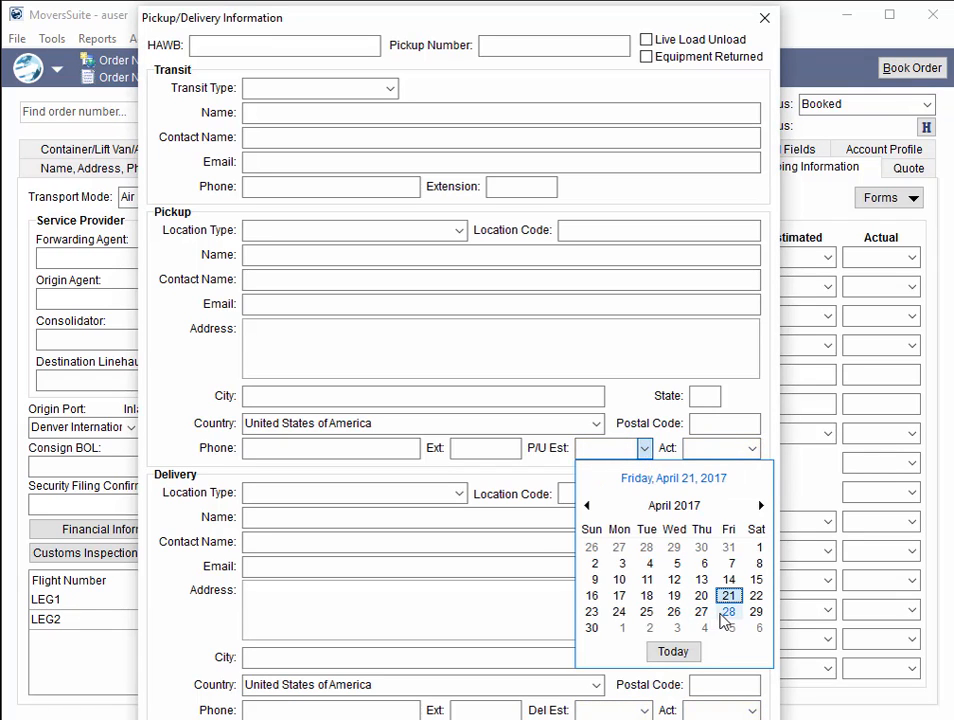
click(729, 611)
click(751, 449)
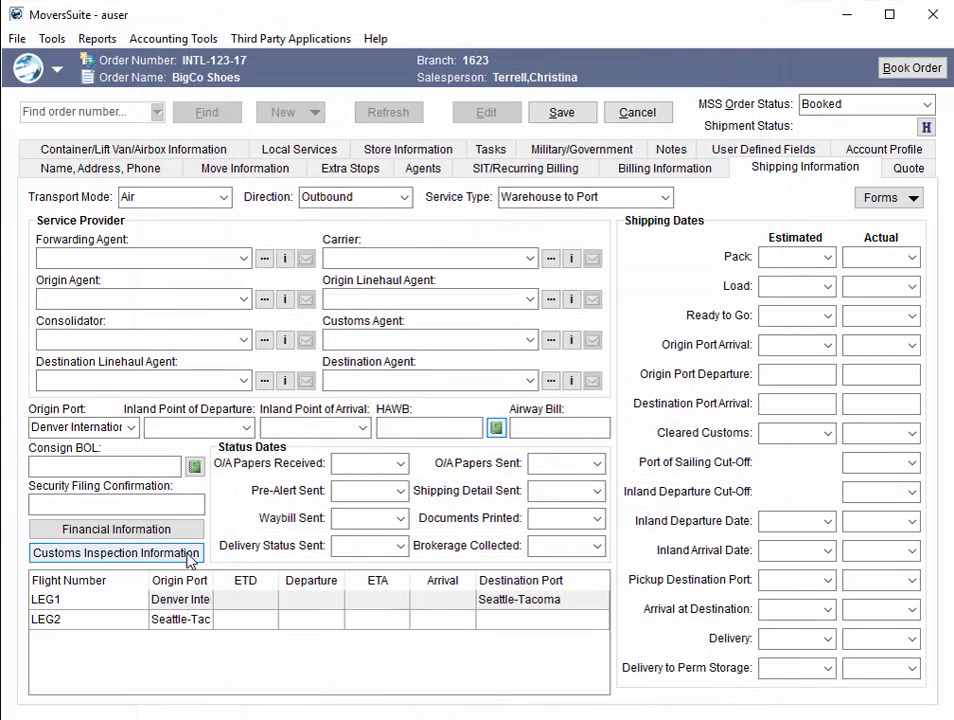
- Open the customs inspection information and set the inspection location to Air Arrival Airport and the inspection type to Document
click(189, 558)
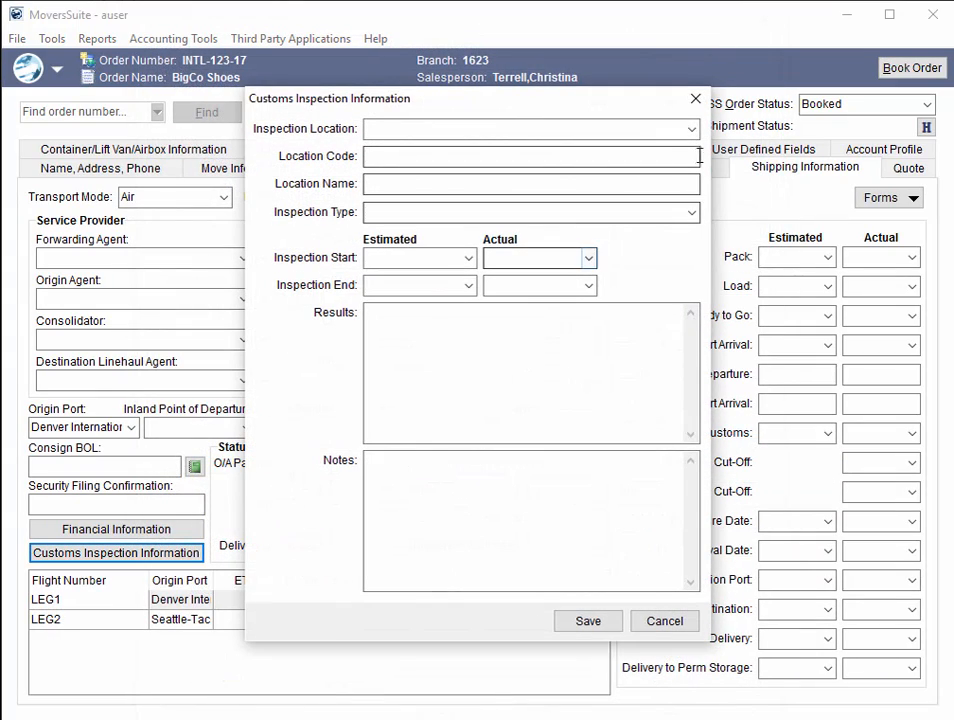
click(692, 129)
click(673, 151)
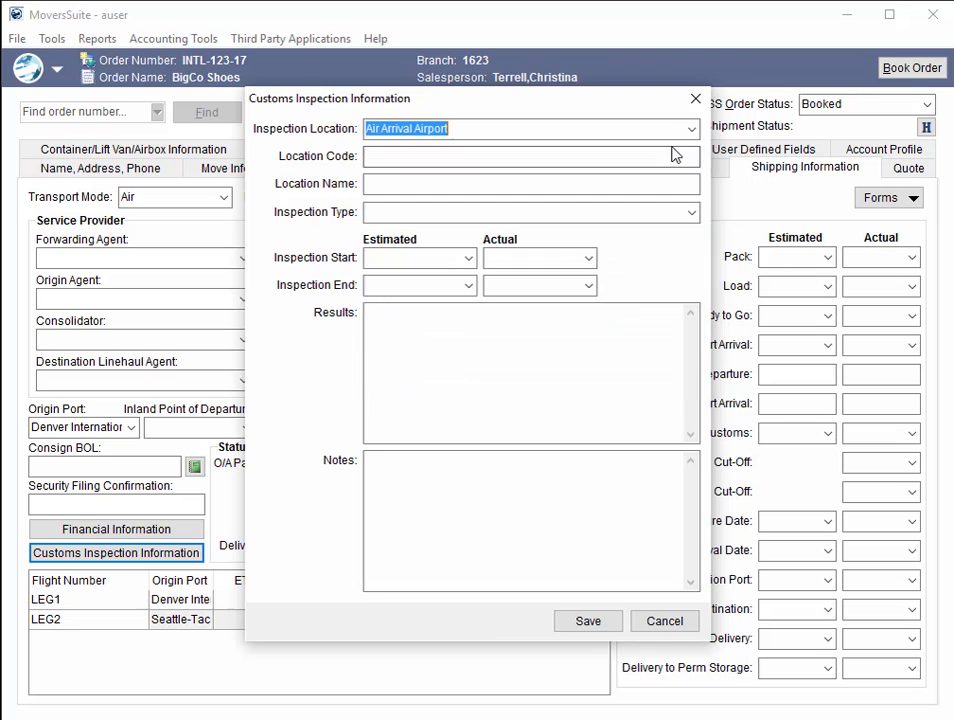
click(691, 212)
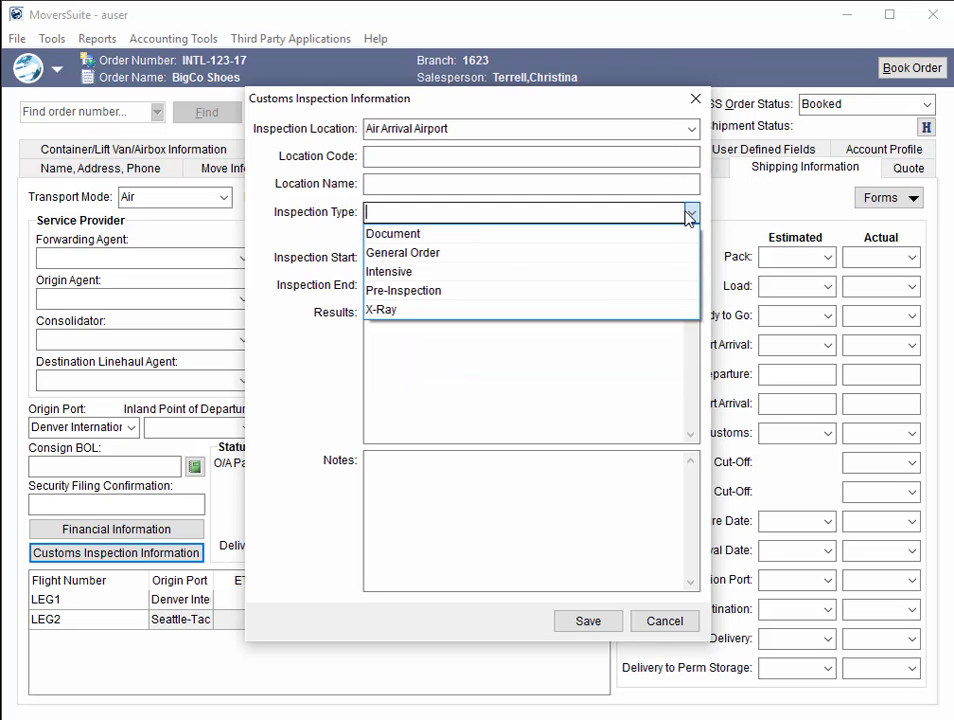
click(664, 236)
- Set both the estimated start and the estimated end of the customs inspection to 4/28/2017
click(468, 257)
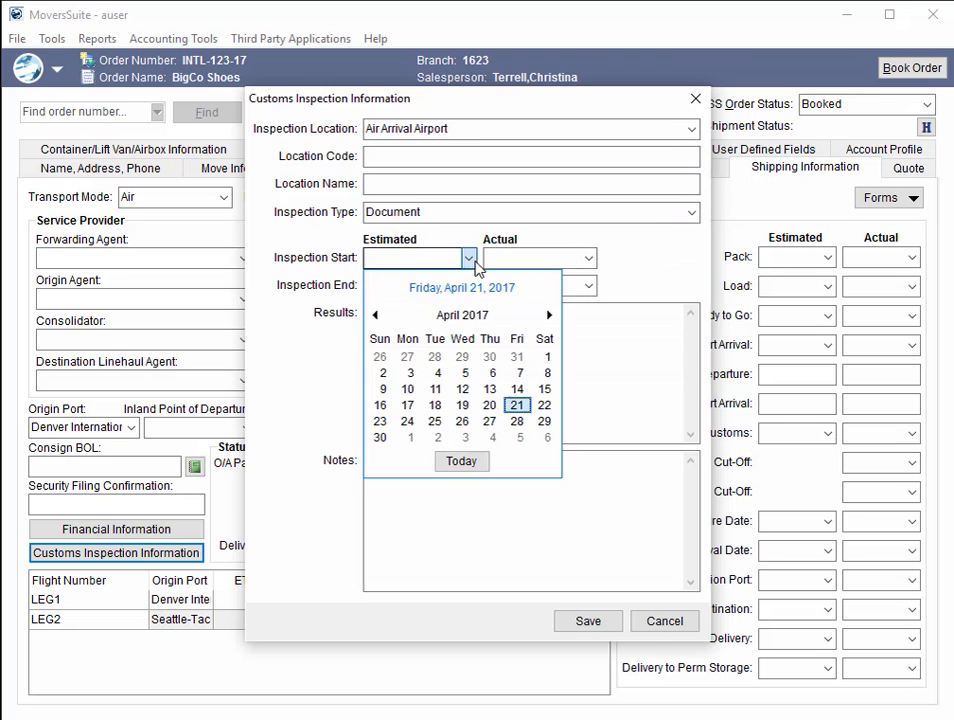
click(517, 422)
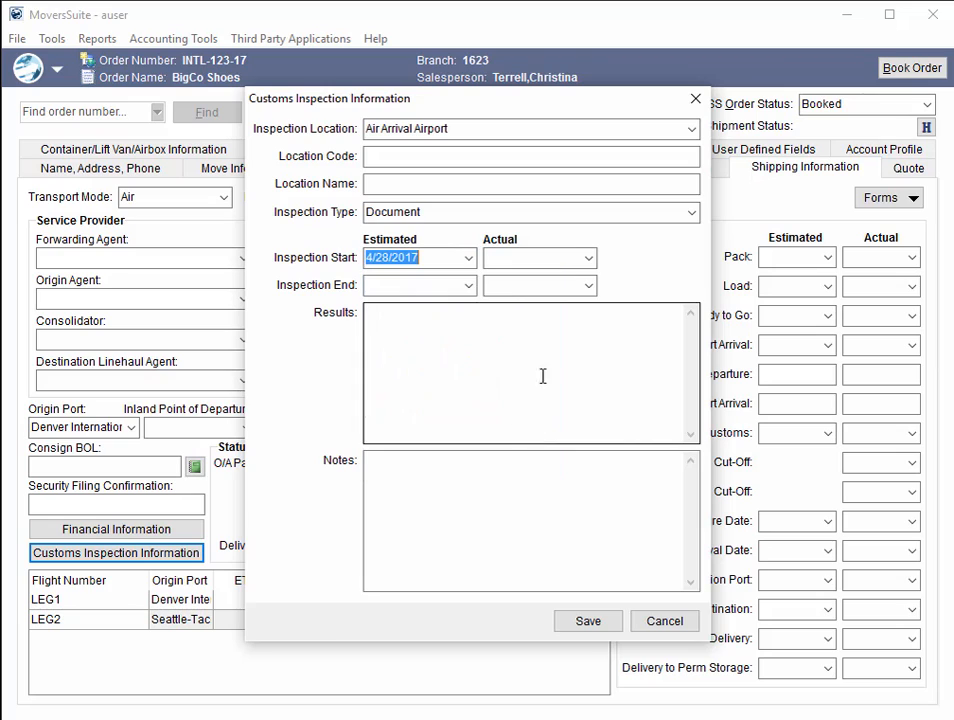
click(468, 285)
click(517, 448)
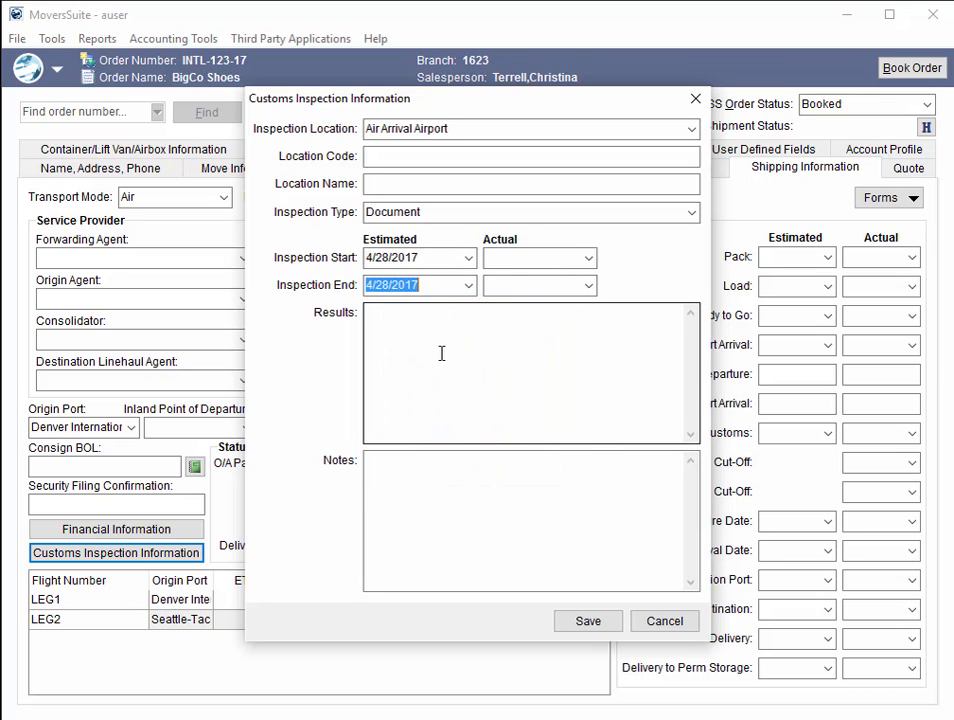
click(441, 353)
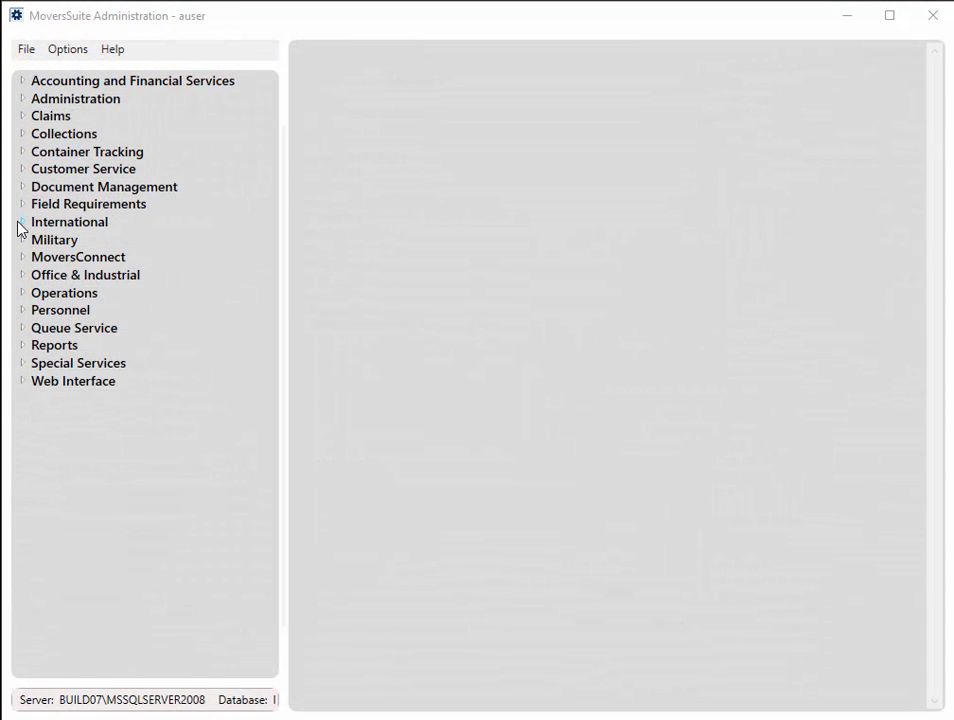
- In MoversSuite Administration, examine the Air Arrival Airport record under Customs Inspection Location and the X-Ray record under Customs Inspection Type
click(20, 224)
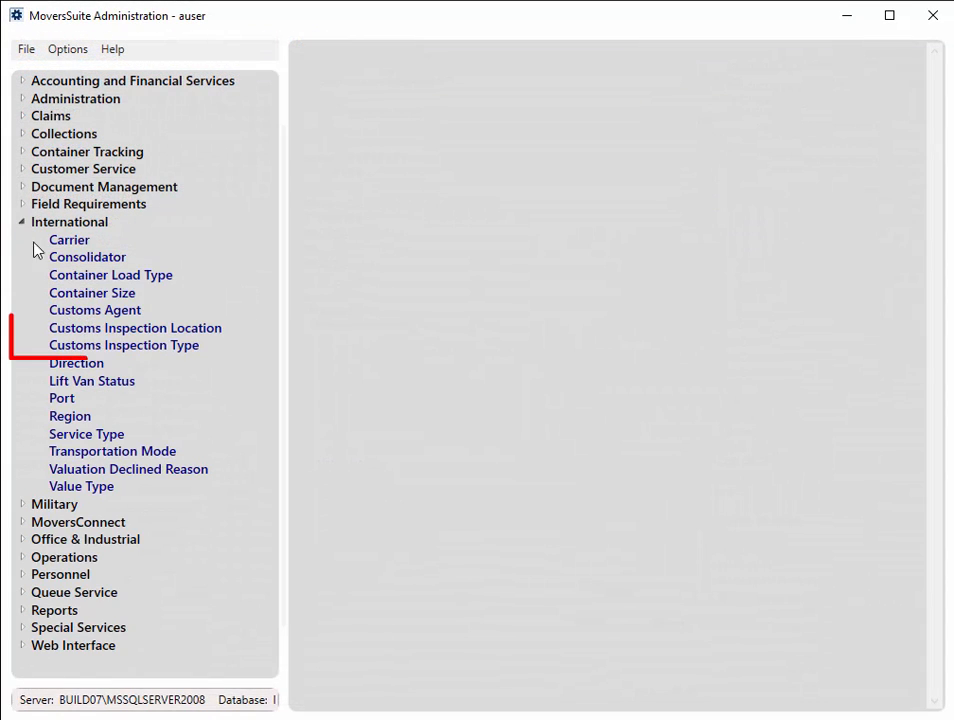
click(210, 333)
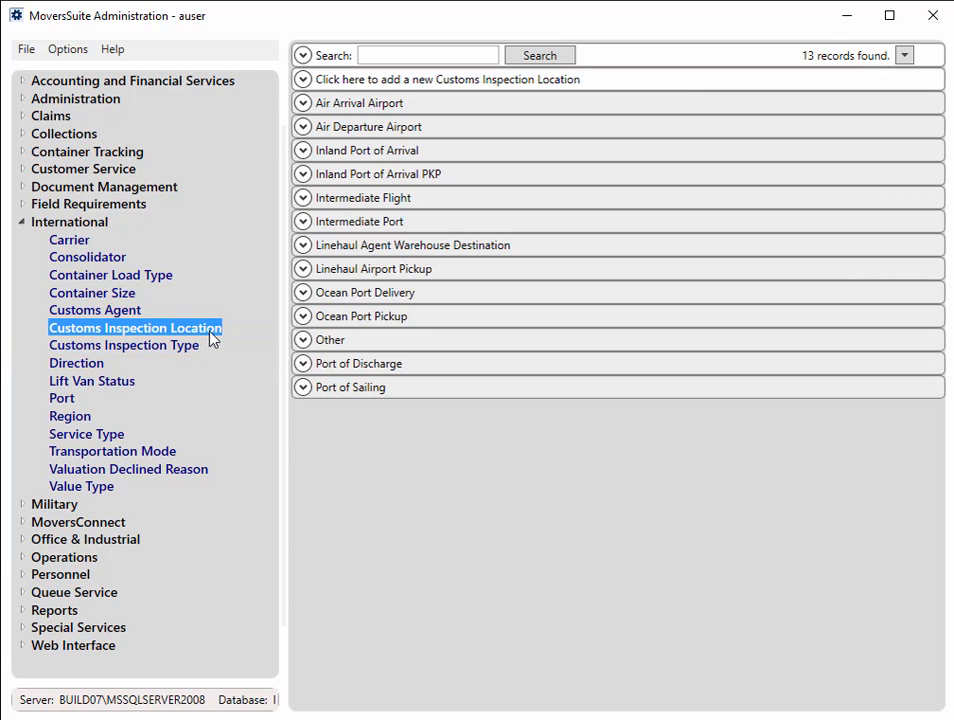
click(304, 104)
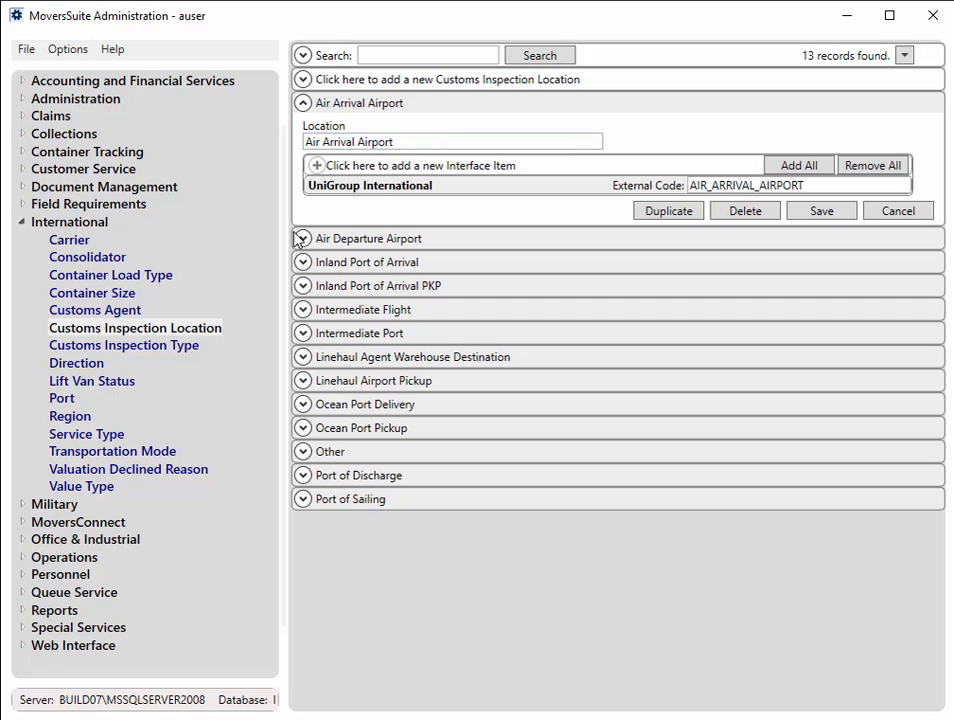
click(188, 349)
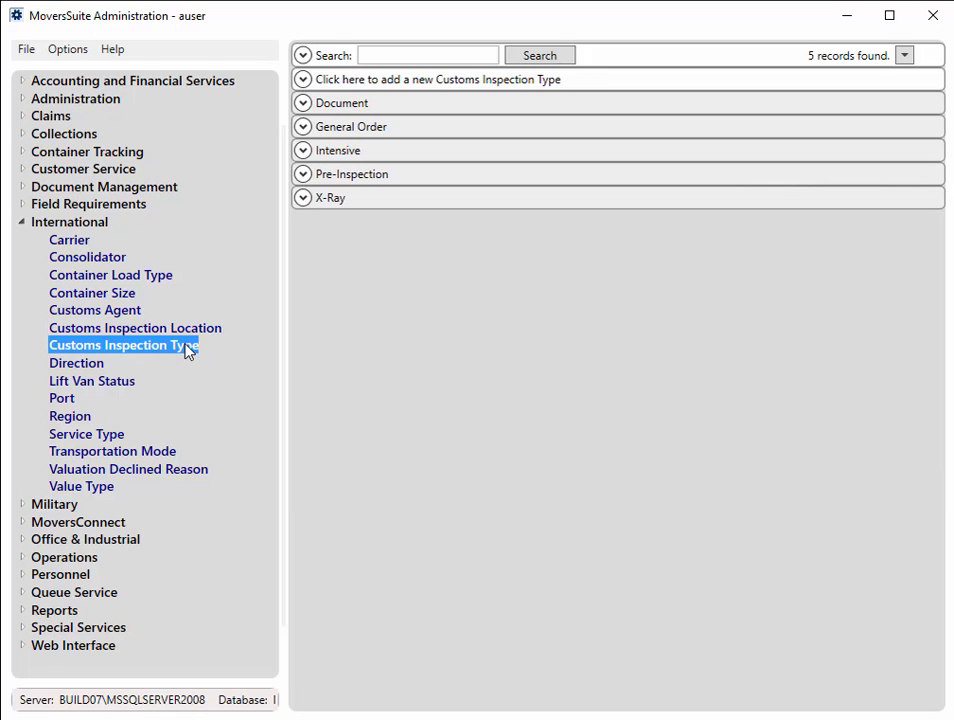
click(353, 196)
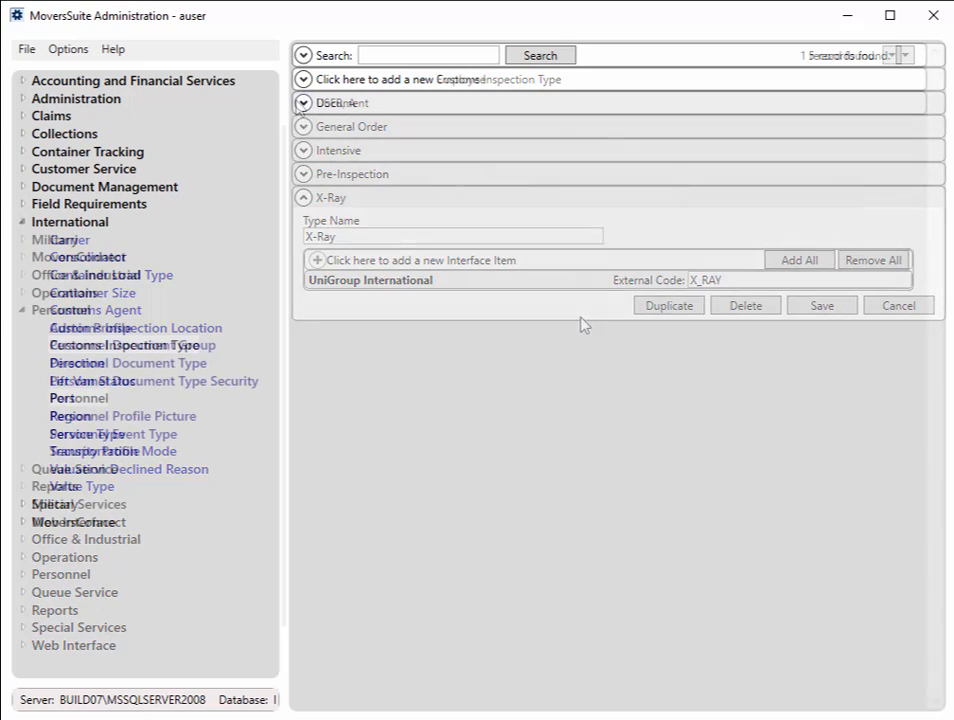
- Open the employee's personnel record and add a UniGroup International credentials entry to its interface mapping
click(302, 104)
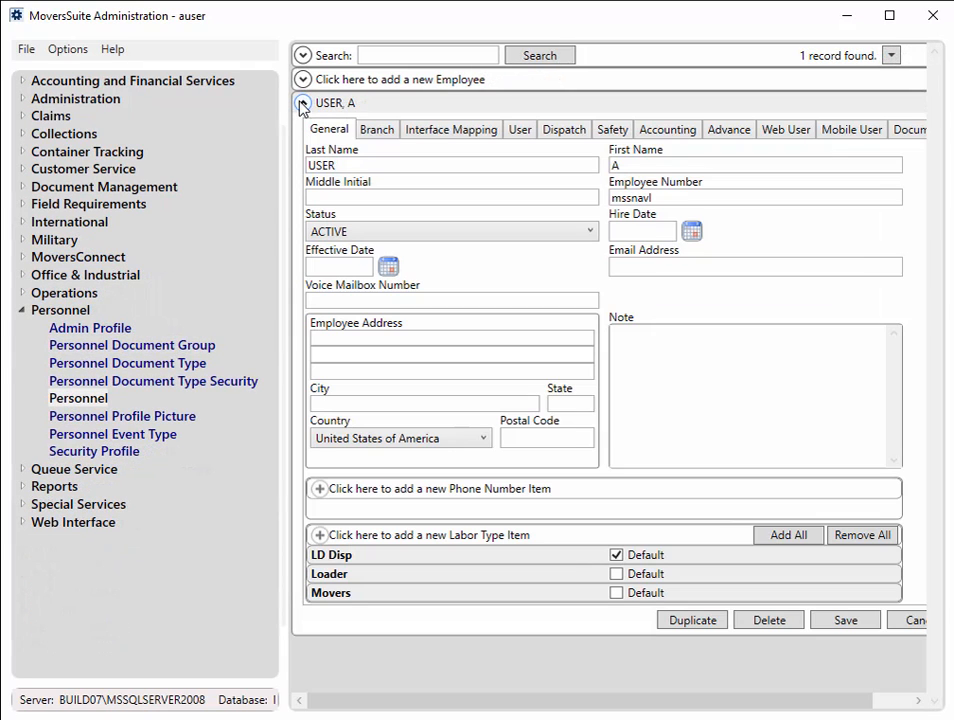
click(448, 132)
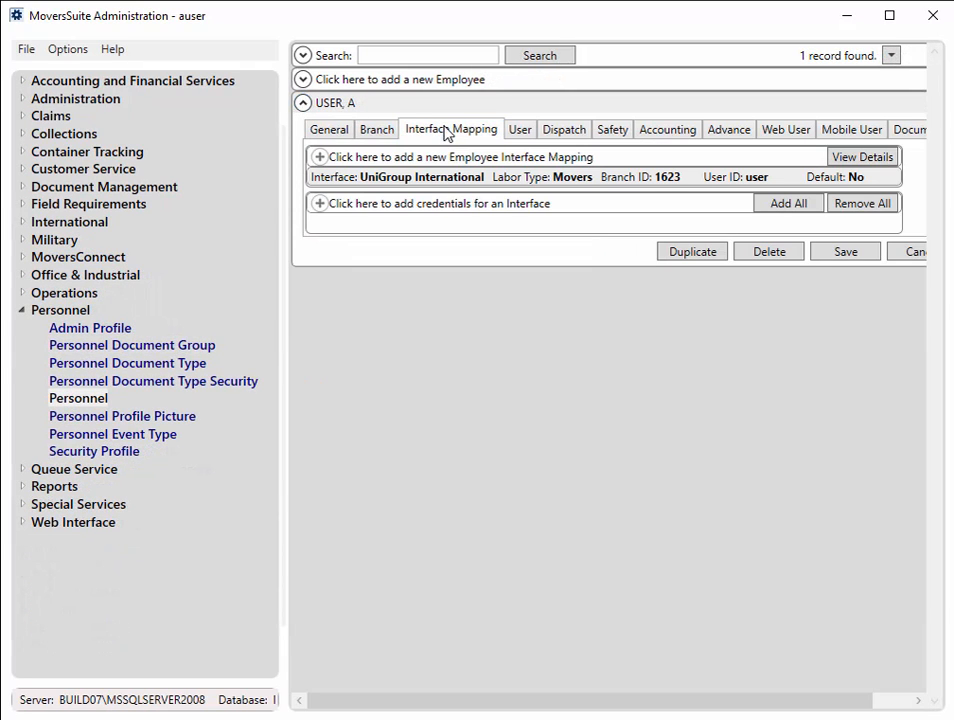
click(445, 213)
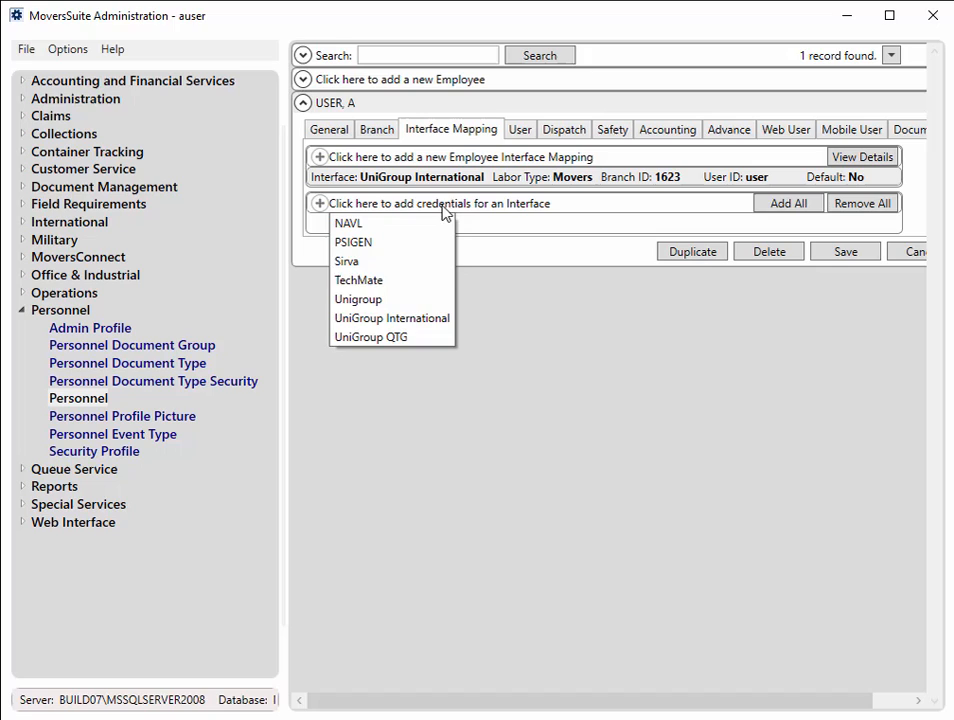
click(431, 317)
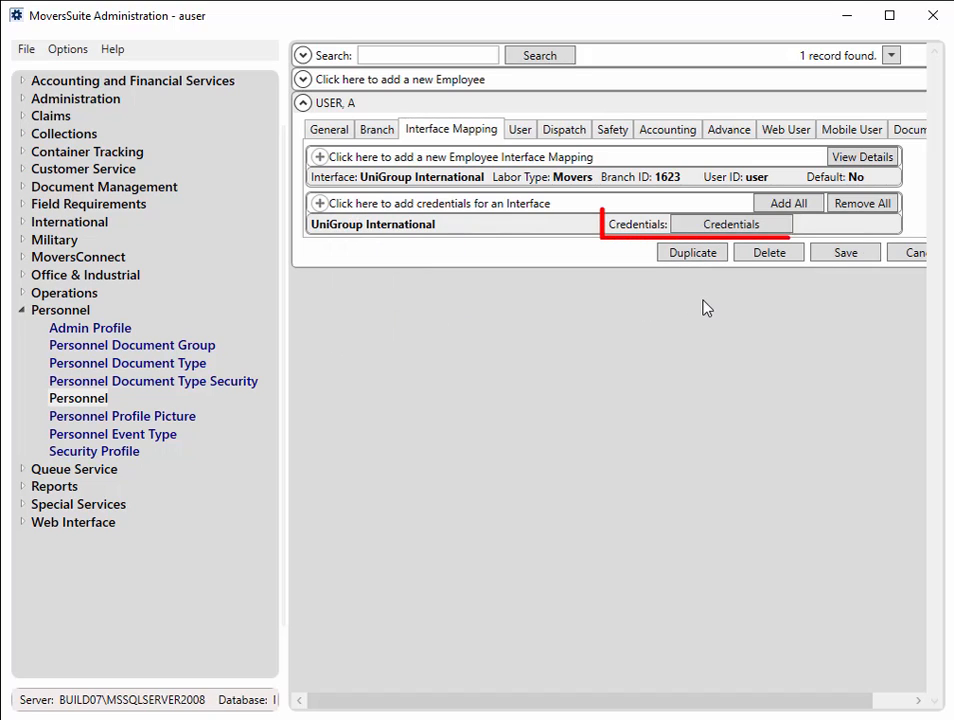
- Enter the user name and password in the UniGroup International interface credentials, check the password text option, and close the credentials
click(757, 235)
click(475, 319)
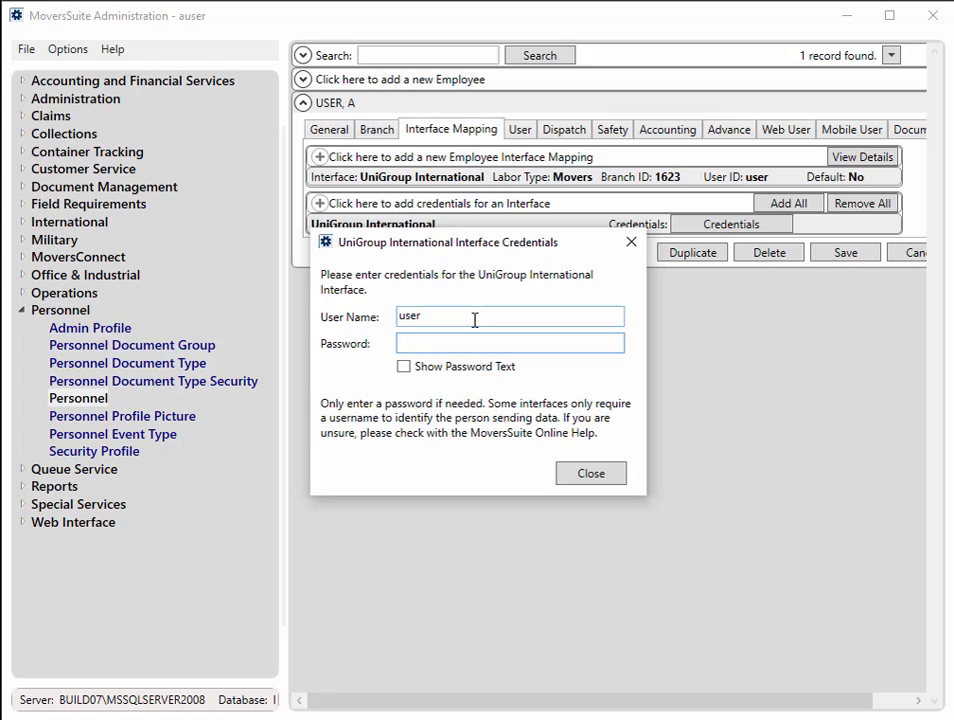
text(********)
click(463, 369)
click(489, 369)
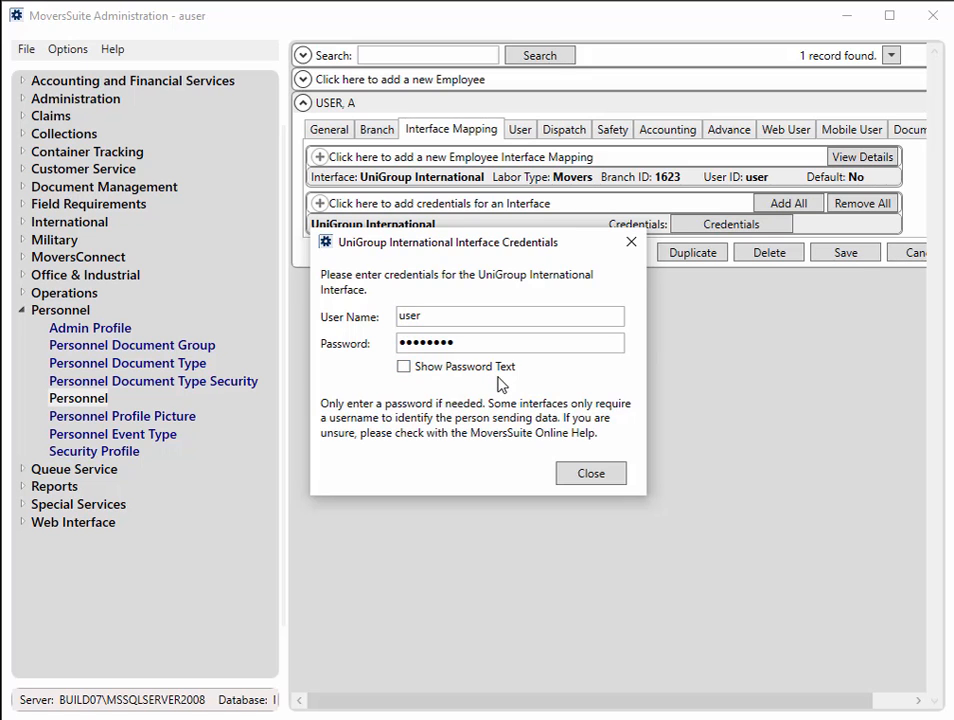
click(584, 472)
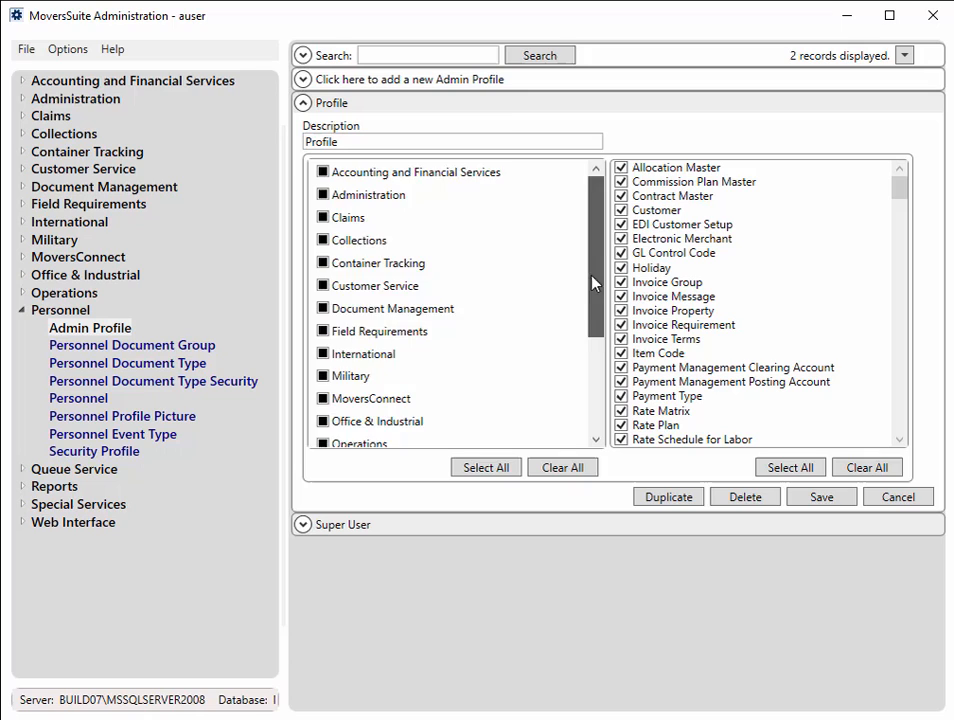
- Show the Personnel permissions of the admin profile named Profile and examine the XML Interface Credential Passwords entry
drag(594, 270, 558, 377)
click(392, 309)
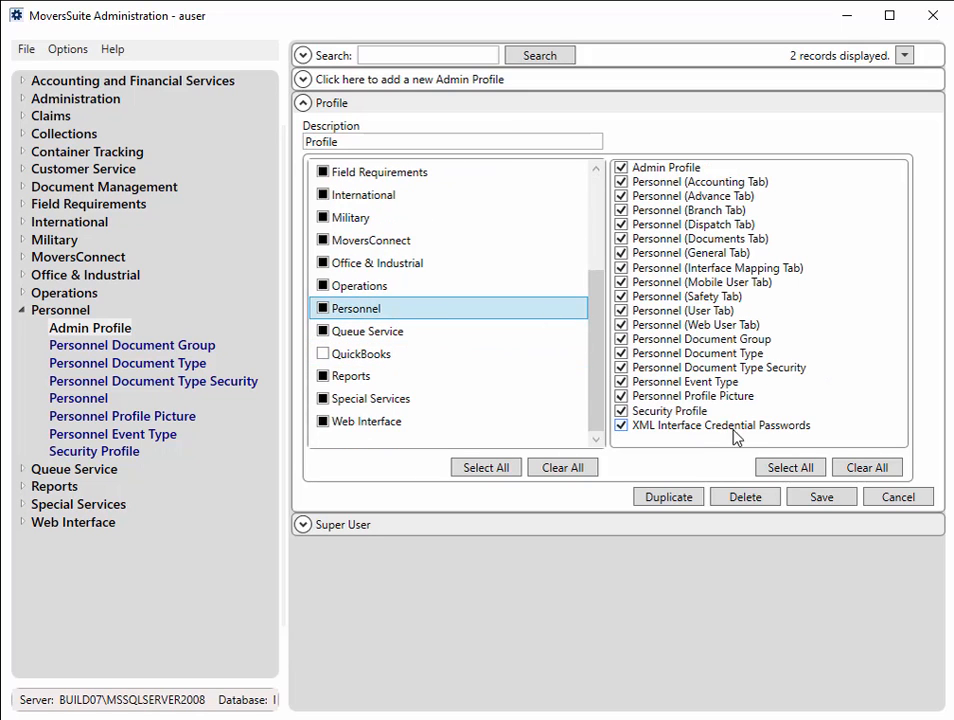